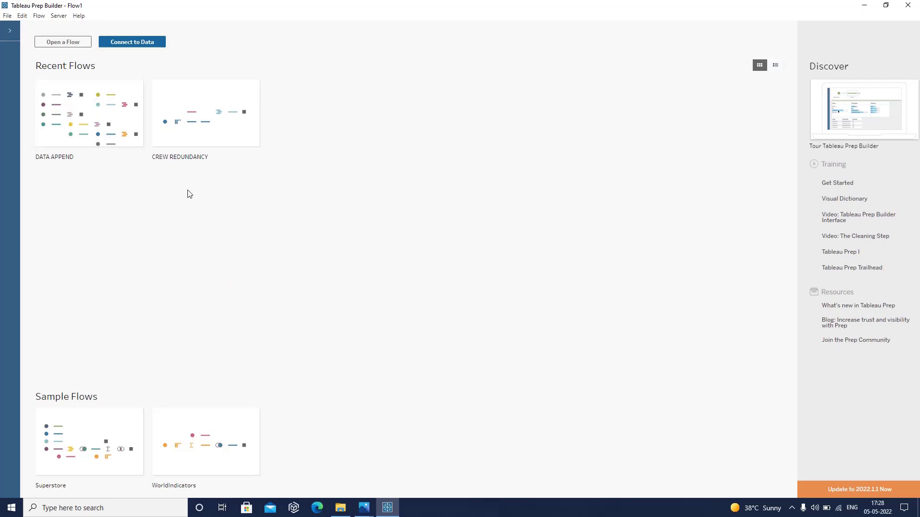
- Open the list of available data connection types for the new flow
left_click(10, 31)
left_click(82, 32)
left_click(141, 42)
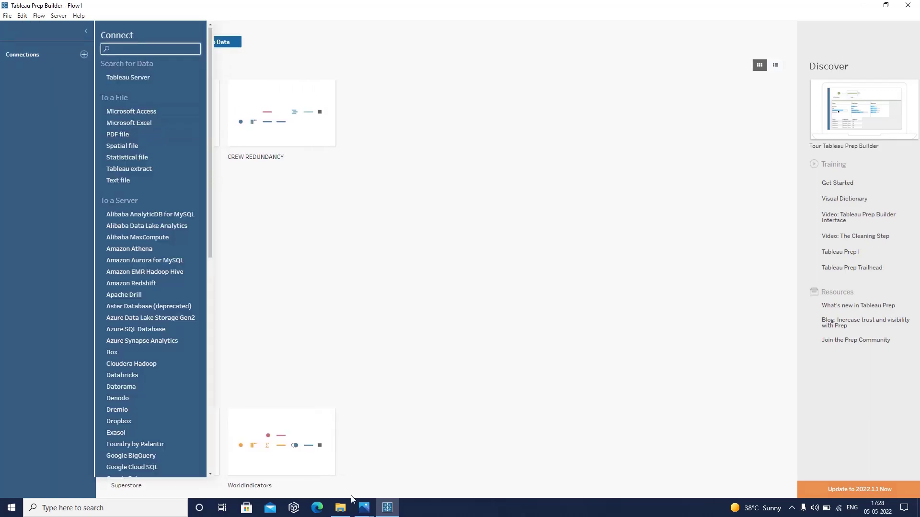
- Switch to File Explorer, open PD 2022 Wk 1 Input - Input from Downloads in Excel, and dismiss the data-loss notice
left_click(346, 507)
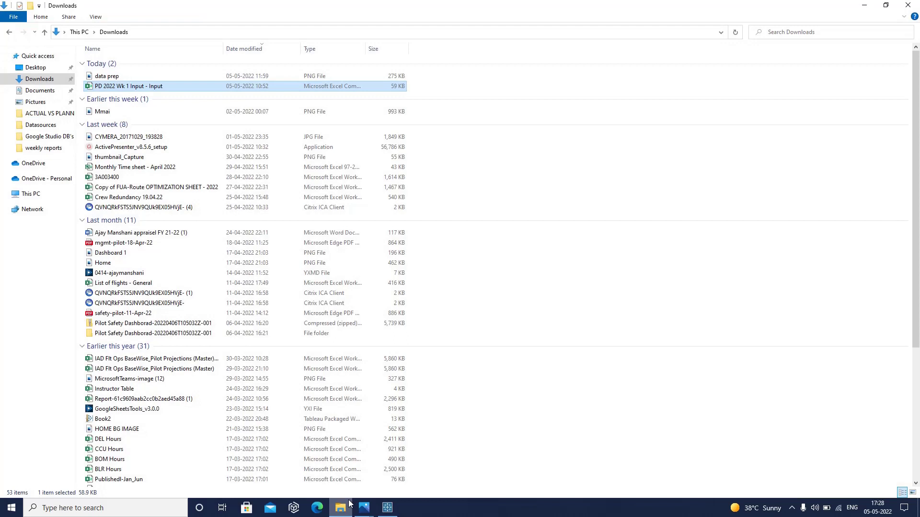
double_click(118, 87)
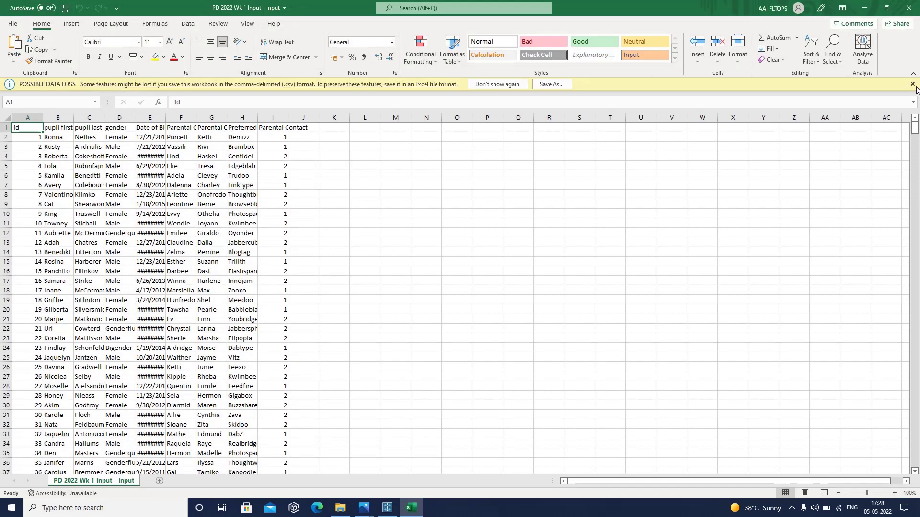
left_click(912, 84)
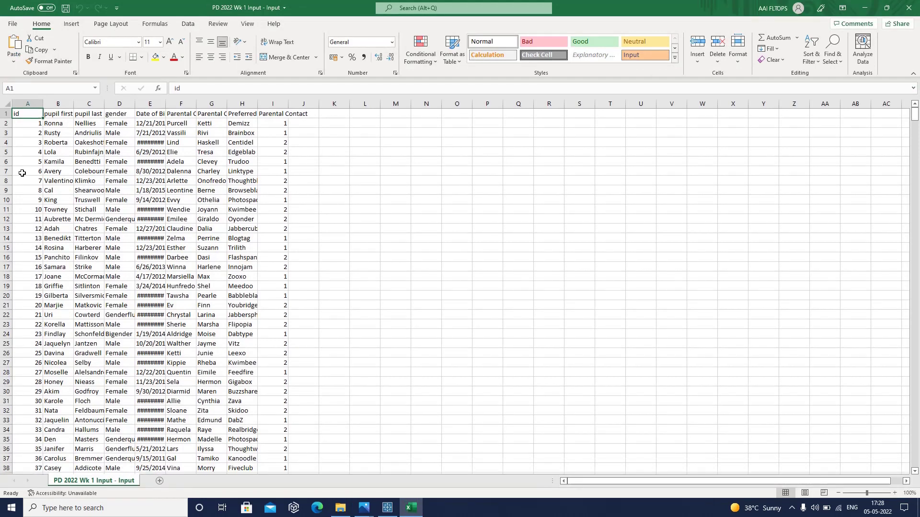
- Widen the pupil last name column and examine the column headers from id through Parental Contact
left_click_drag(104, 104, 183, 104)
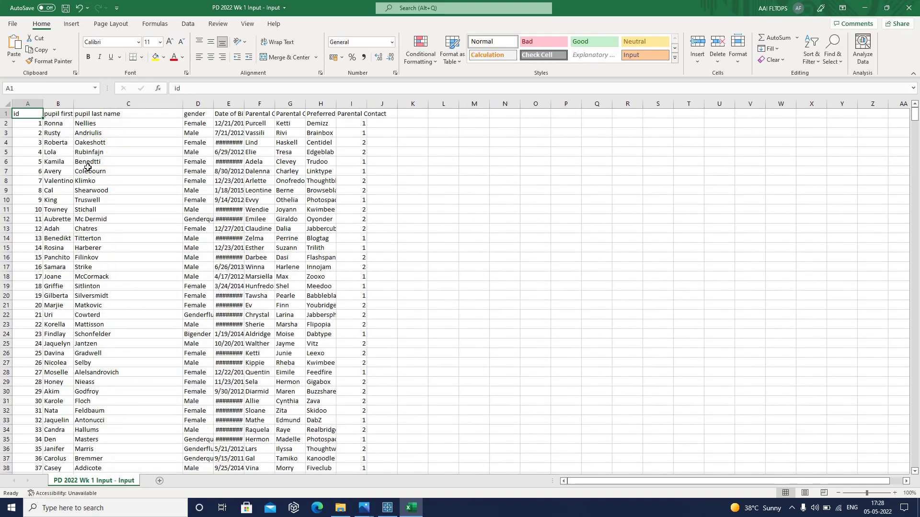
key("Right")
key("Right")
key("Right")
key("Right")
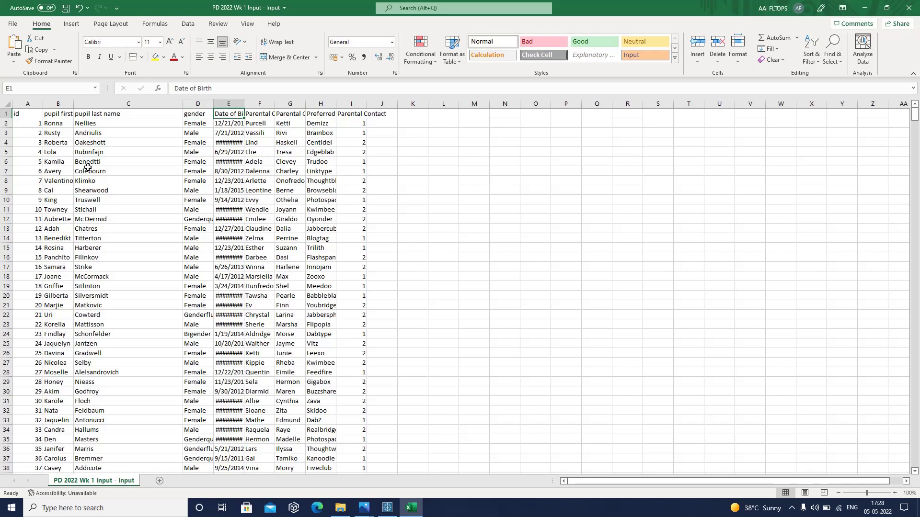
key("Right")
key("Right")
key("Right")
key("Right")
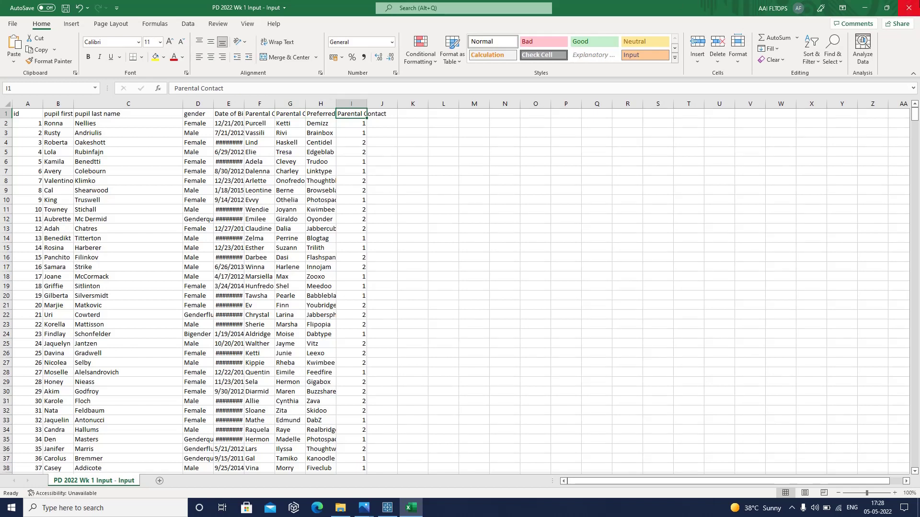
- Close the workbook without saving the changes and return to Tableau Prep Builder
left_click(909, 8)
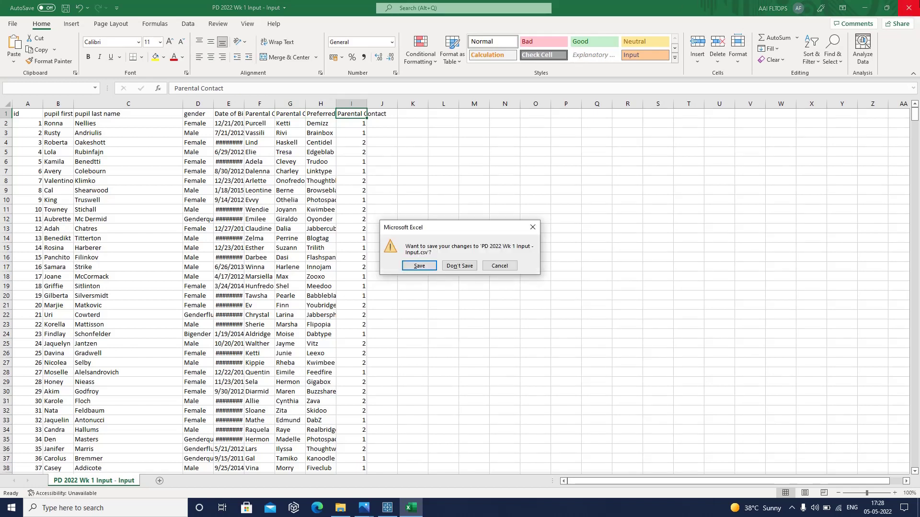
left_click(452, 269)
left_click(387, 507)
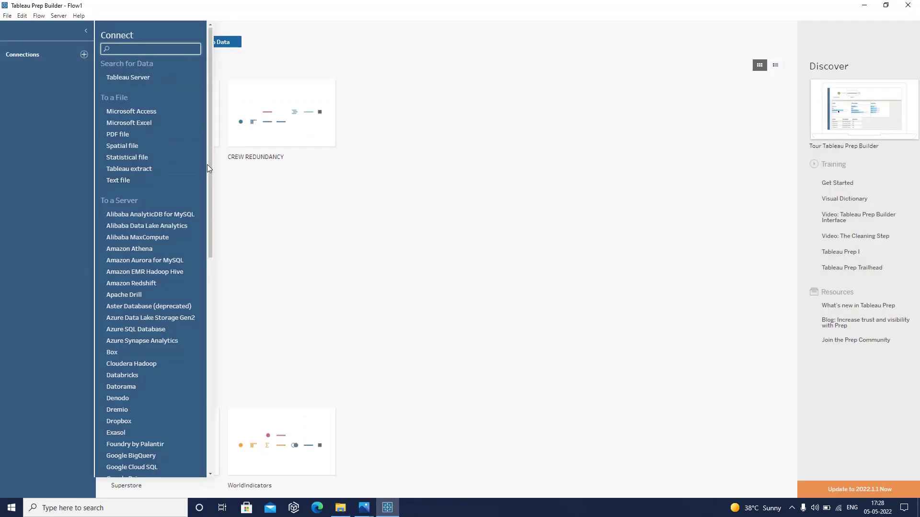
- Connect to the text file PD 2022 Wk 1 Input - Input in Downloads and add a clean step after it
left_click_drag(208, 165, 205, 228)
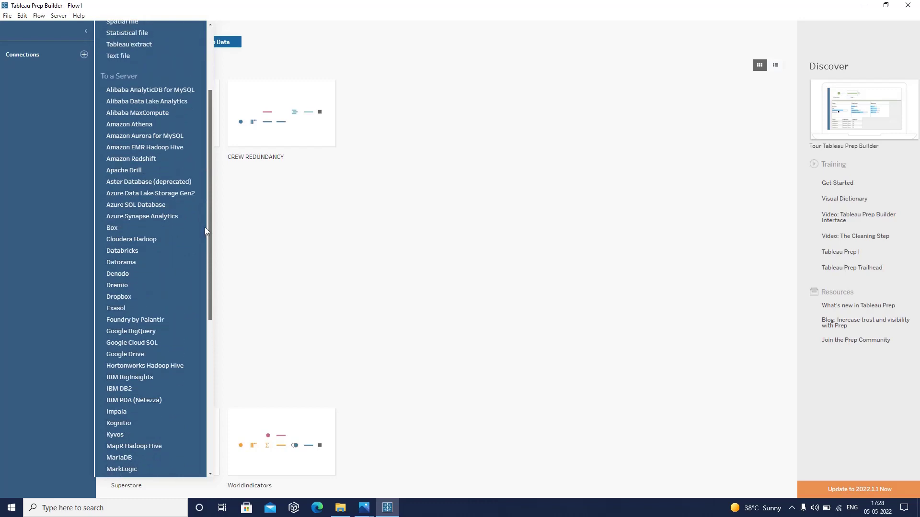
left_click_drag(205, 227, 203, 229)
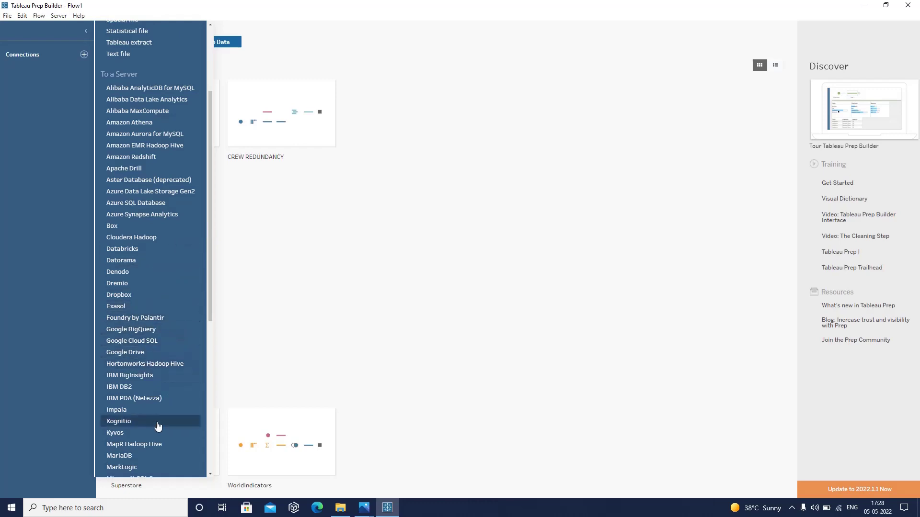
left_click_drag(211, 293, 217, 156)
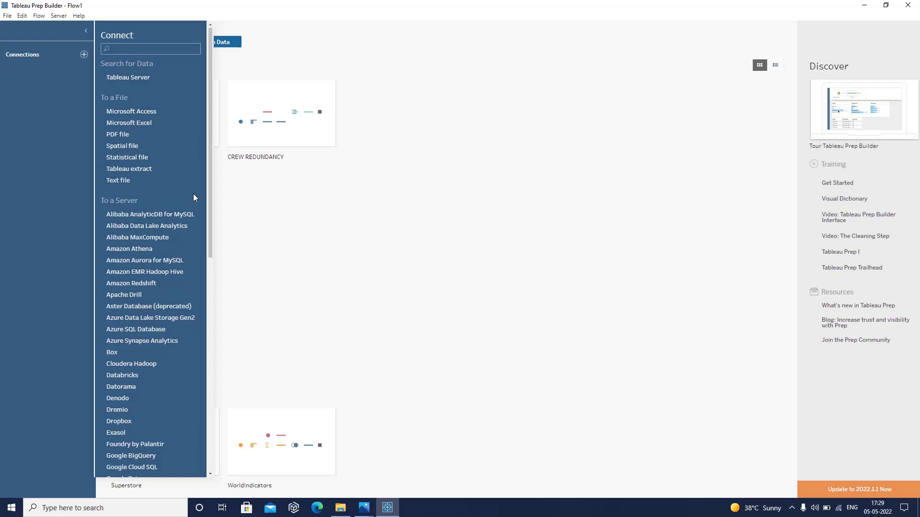
left_click(126, 184)
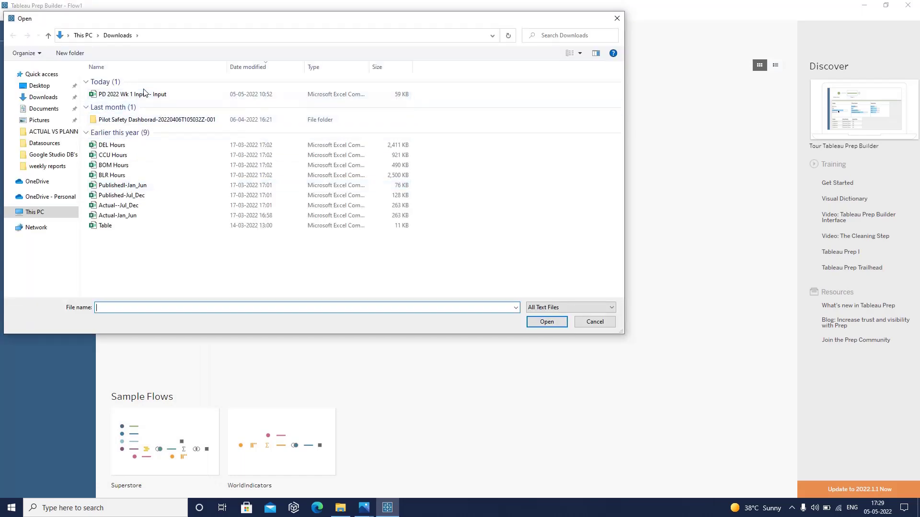
left_click(144, 94)
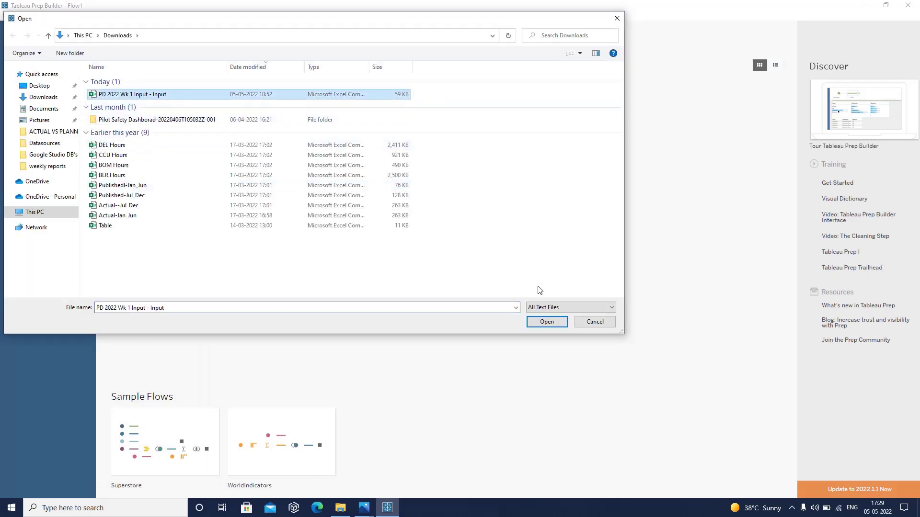
left_click(547, 322)
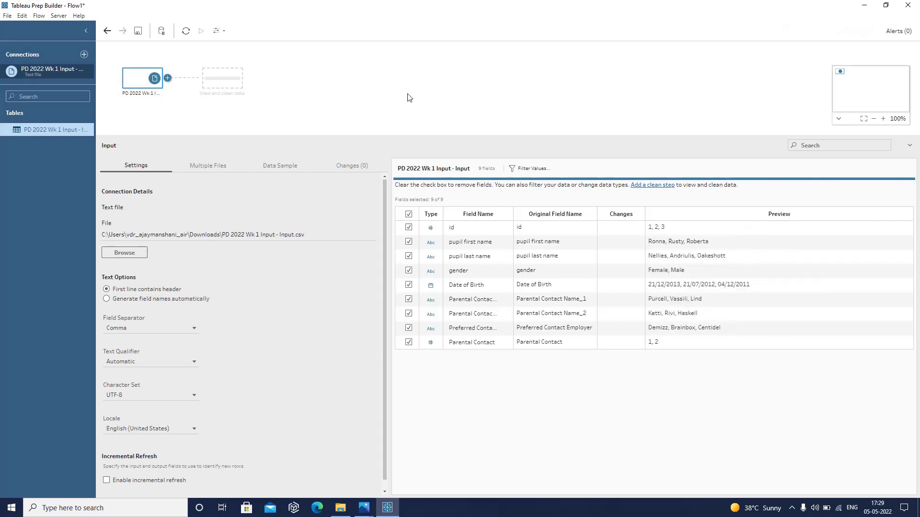
left_click(166, 78)
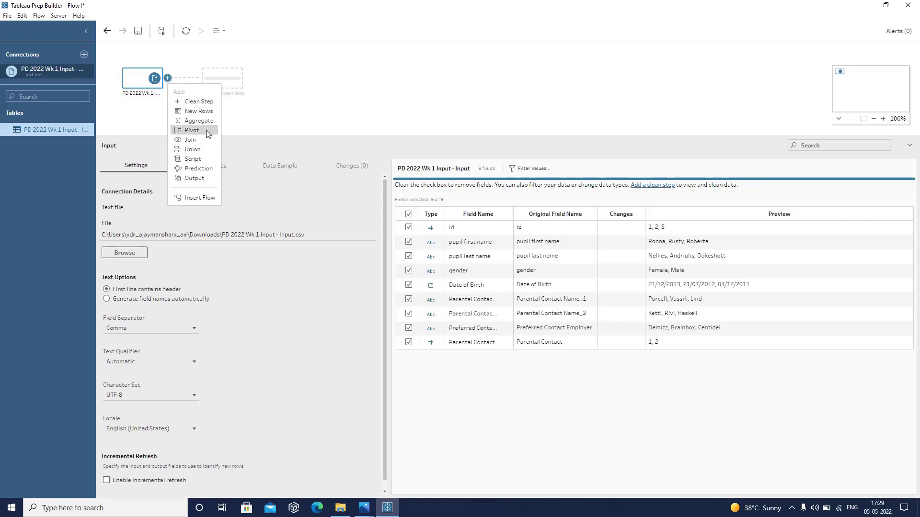
left_click(196, 102)
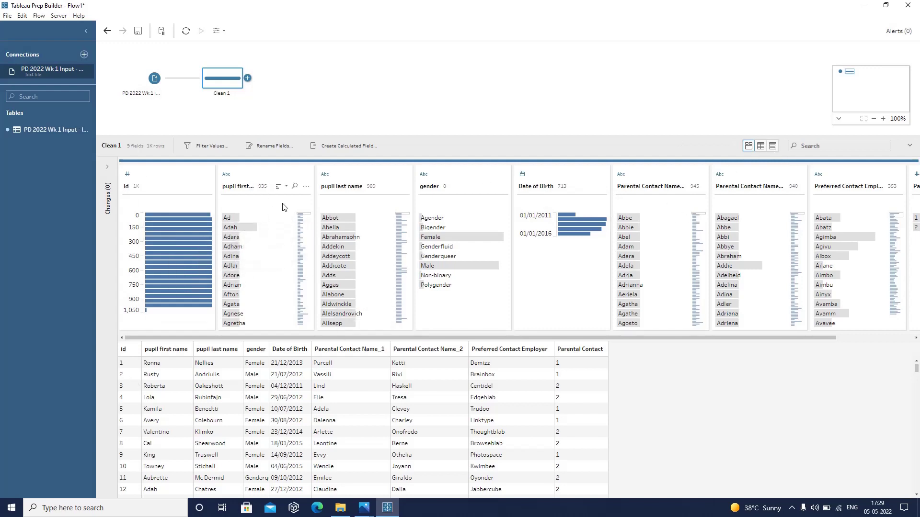
- View the data type options of the id field in the clean step
left_click(130, 174)
left_click(130, 174)
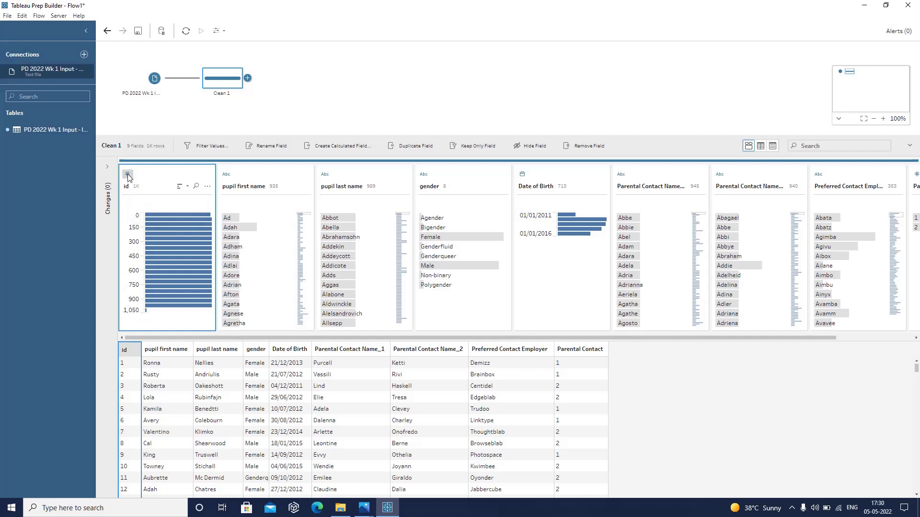
left_click(127, 174)
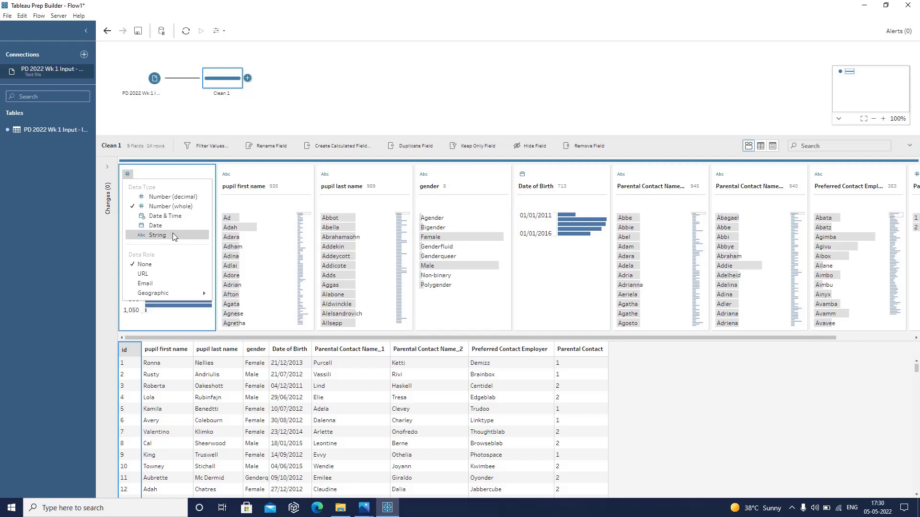
left_click(130, 175)
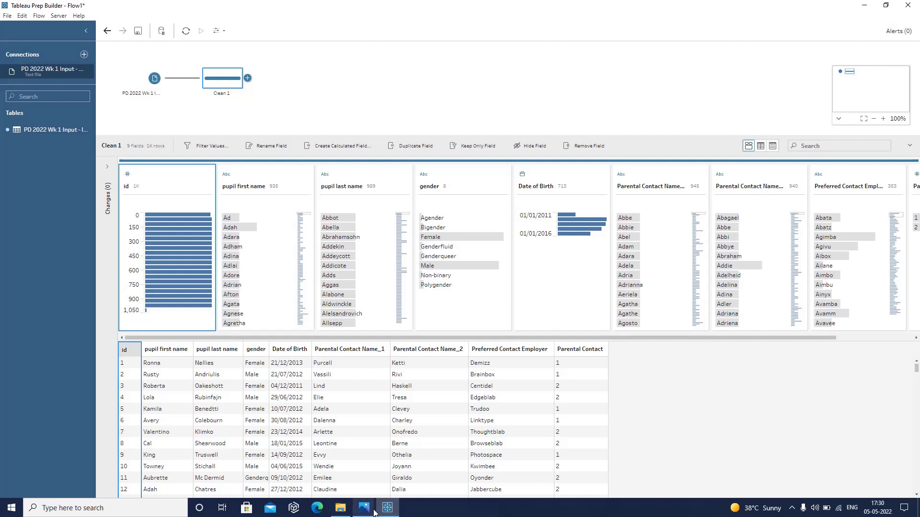
- Switch to Photos and examine the naming rules in requirements.PNG and the expected columns in output.PNG, comparing them with the flow's data
mouse_move(374, 512)
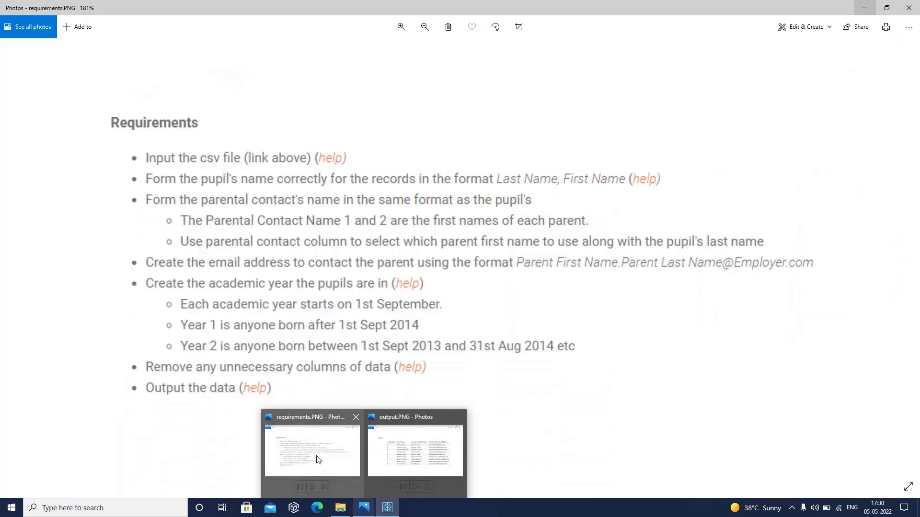
left_click(318, 460)
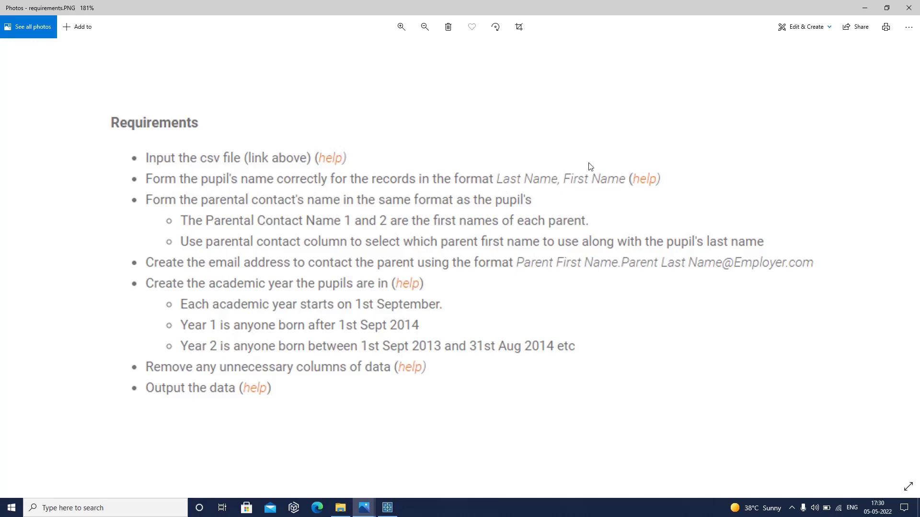
mouse_move(364, 507)
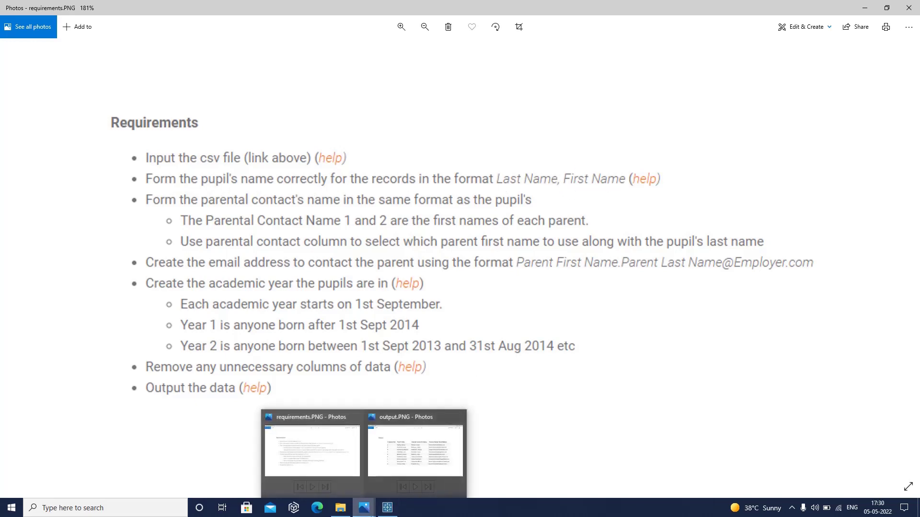
mouse_move(408, 470)
left_click(437, 424)
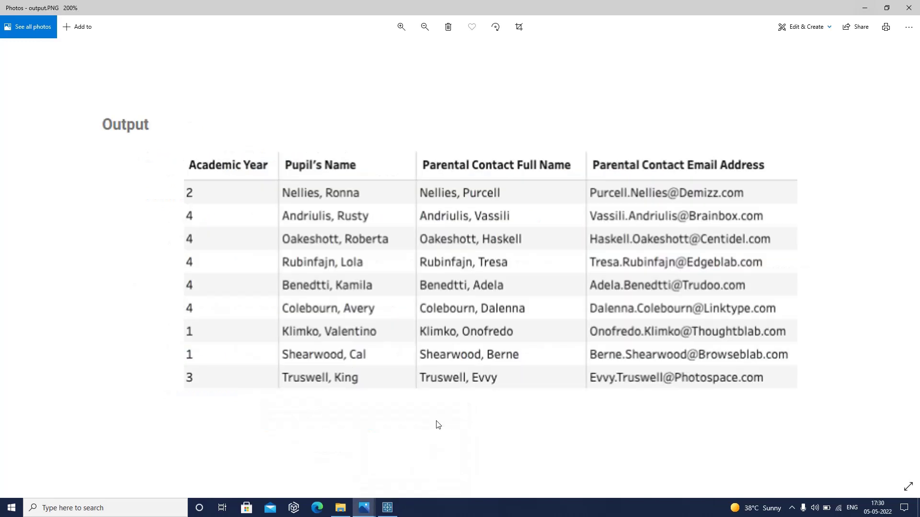
left_click(387, 508)
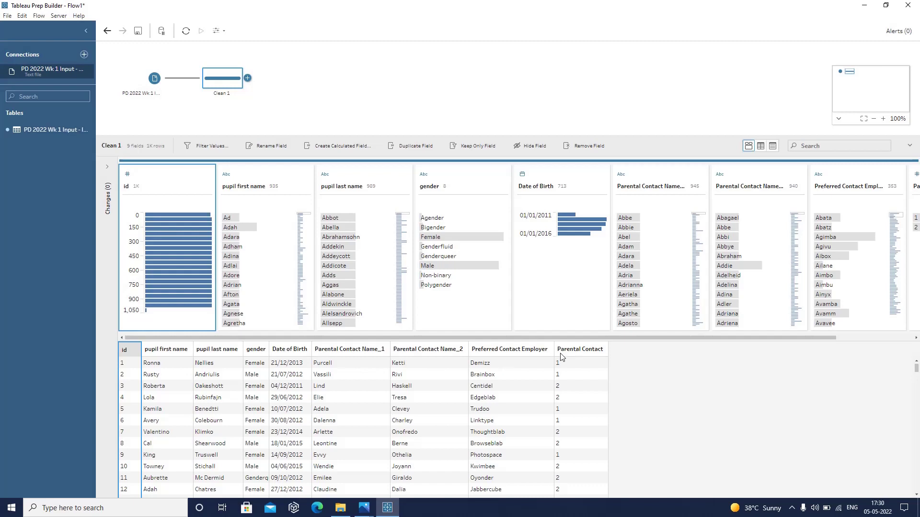
mouse_move(363, 507)
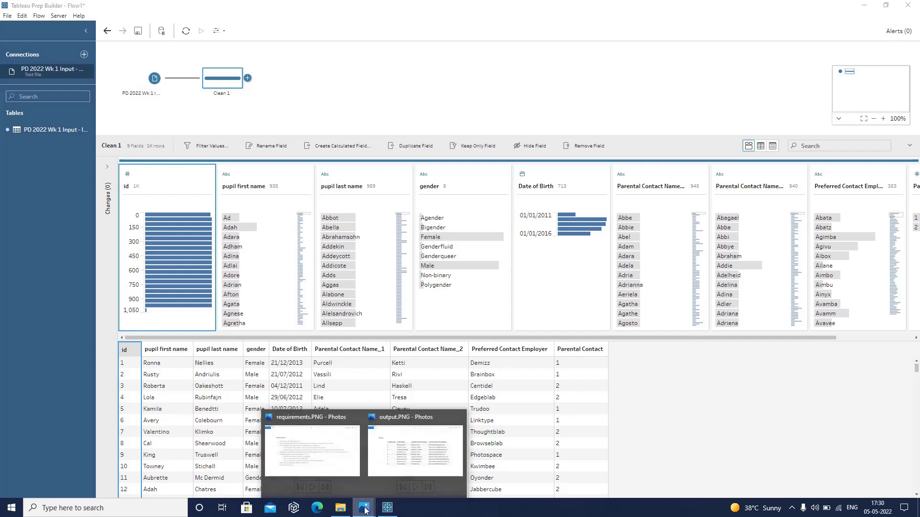
left_click(421, 470)
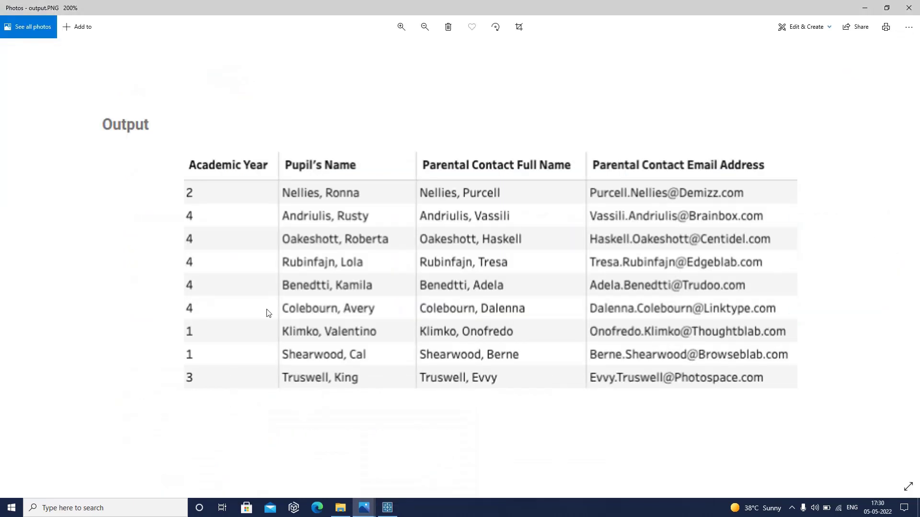
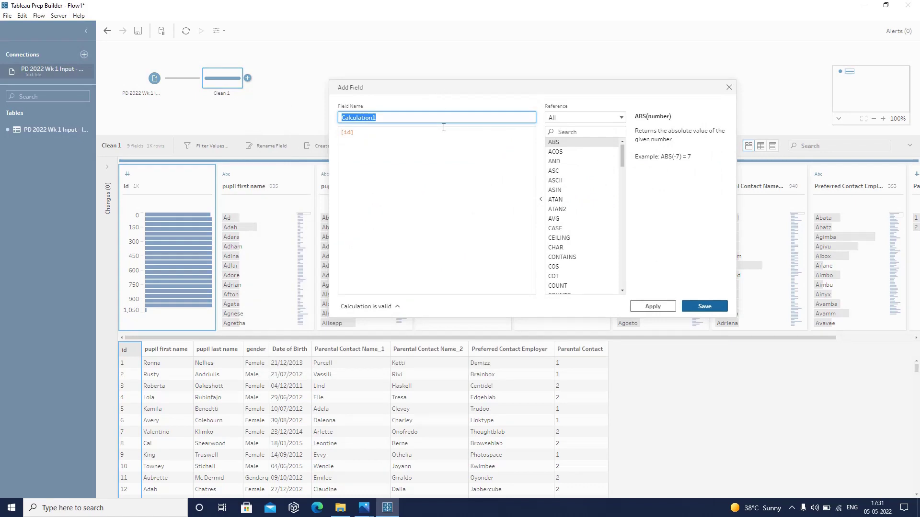
- Name the new calculated field Pupil's Name and replace its formula with [pupil last name] +
type("Pupil's Name")
left_click(423, 149)
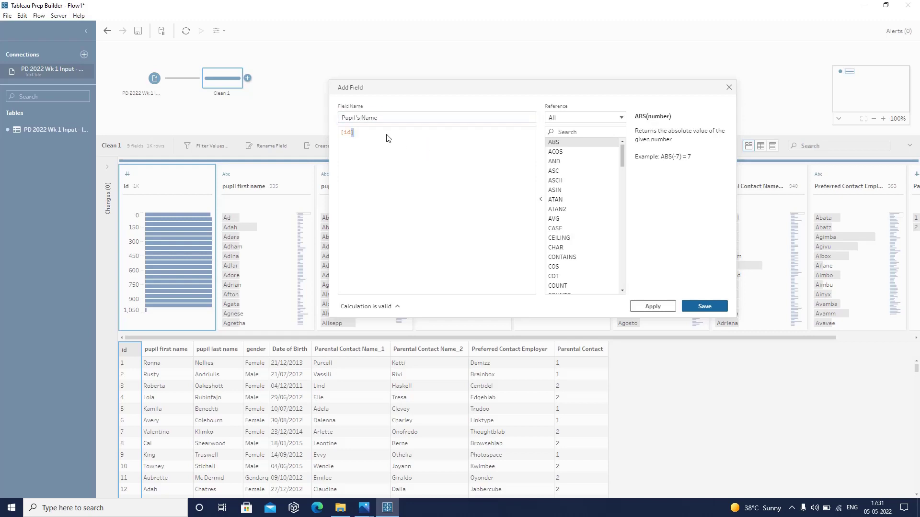
key("ctrl+a")
key("BackSpace")
type("pup")
key("Down")
key("Return")
type("+")
- Following the name format in output.PNG, extend the Pupil's Name formula with ", " + [pupil first name] and save the field
mouse_move(365, 509)
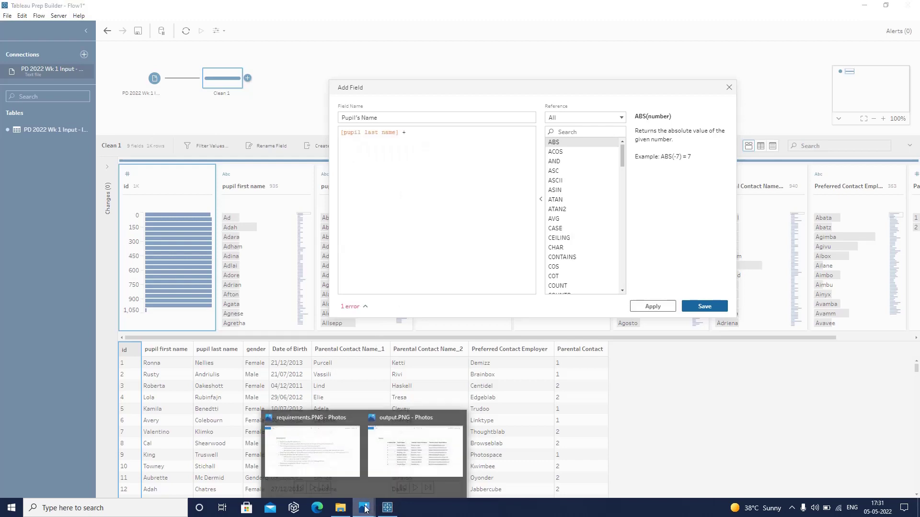
left_click(415, 450)
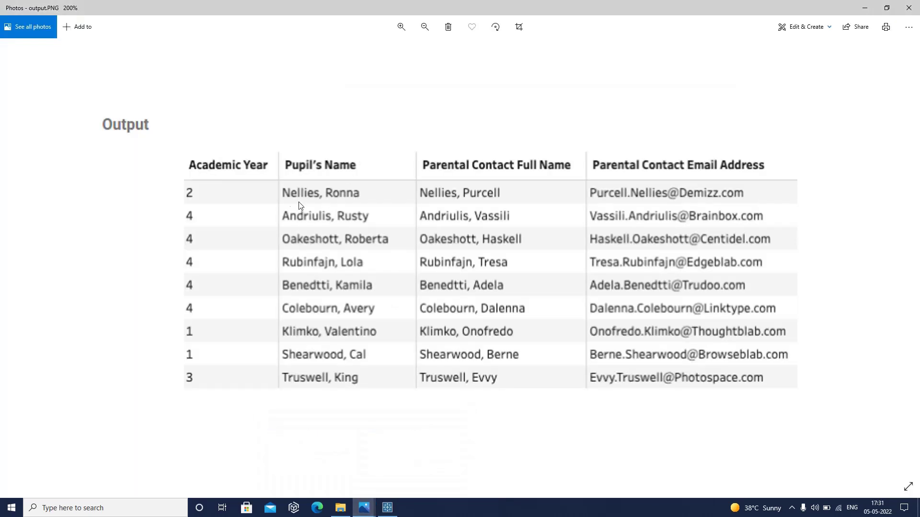
left_click(397, 509)
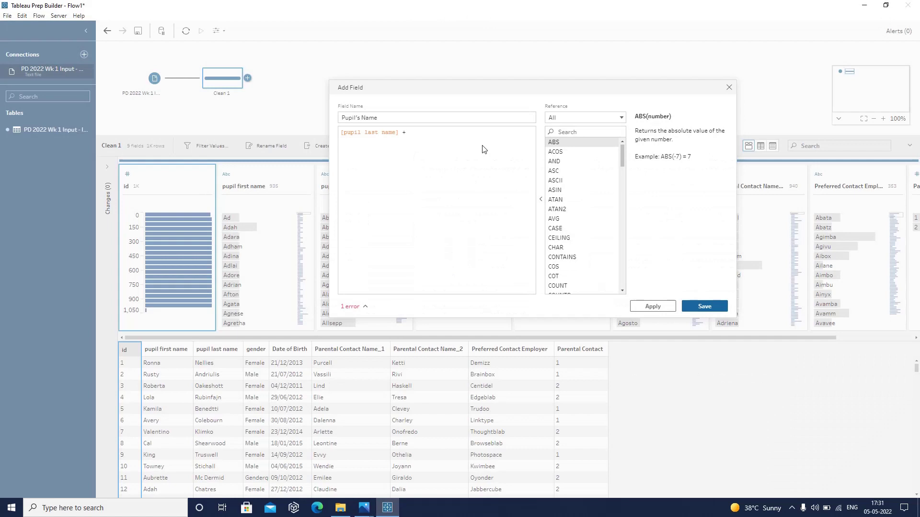
type("\", ")
type("\"")
type(" + [pu")
key("Return")
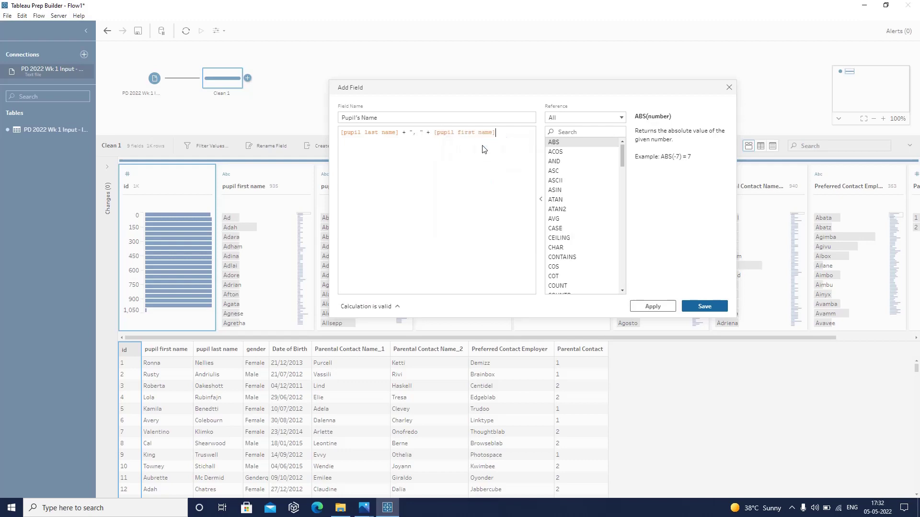
left_click(705, 307)
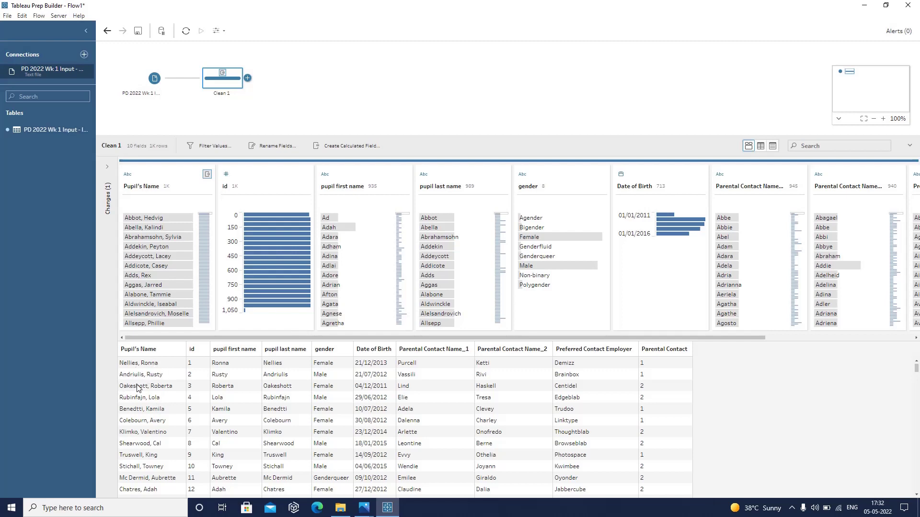
- Rename the Clean 1 step in the flow as Created Pupil's Name
double_click(228, 94)
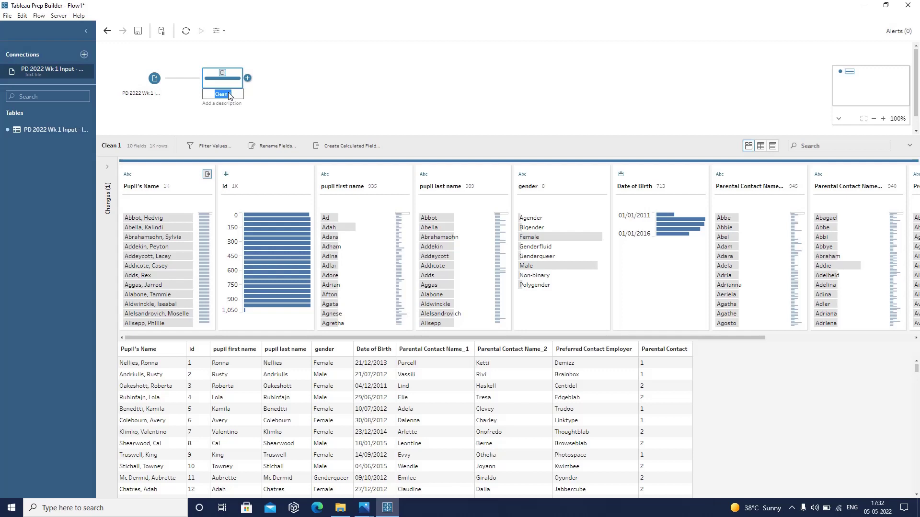
key("BackSpace")
type("Create")
type("d Pupil's")
type(" Nme")
key("Return")
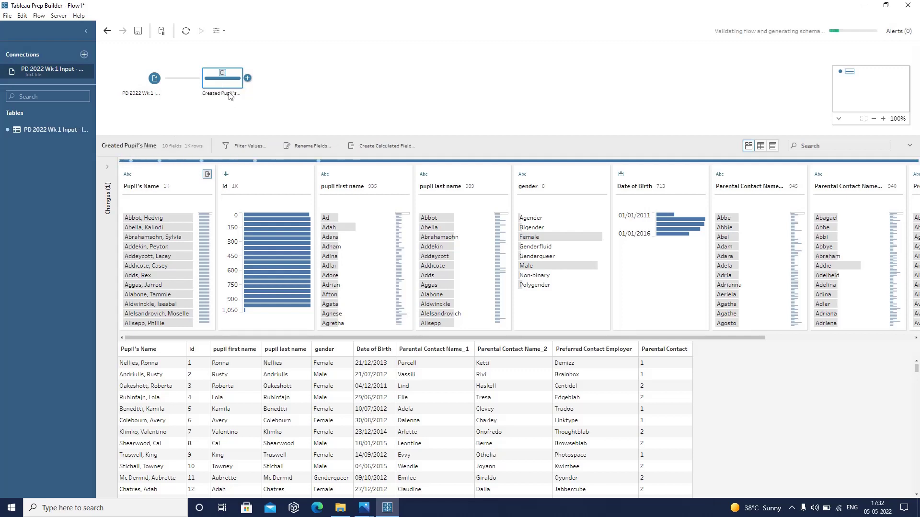
left_click(230, 95)
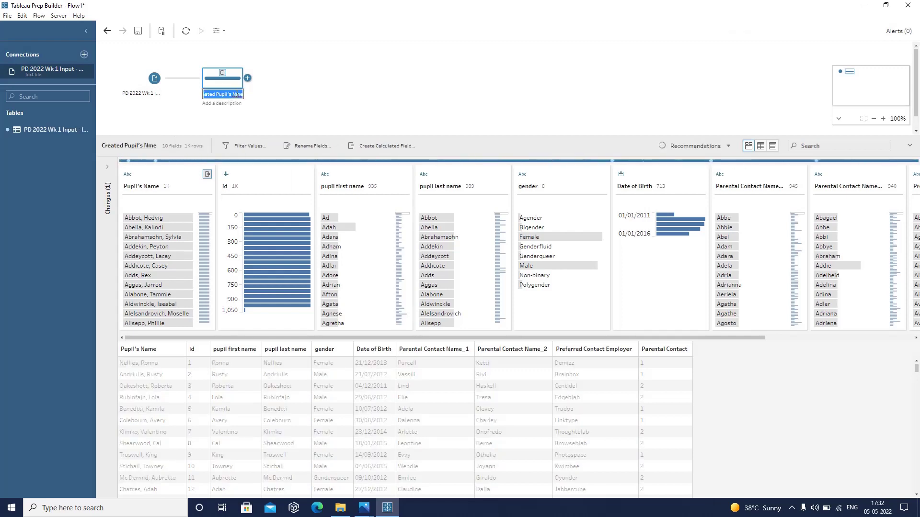
type("a")
key("Return")
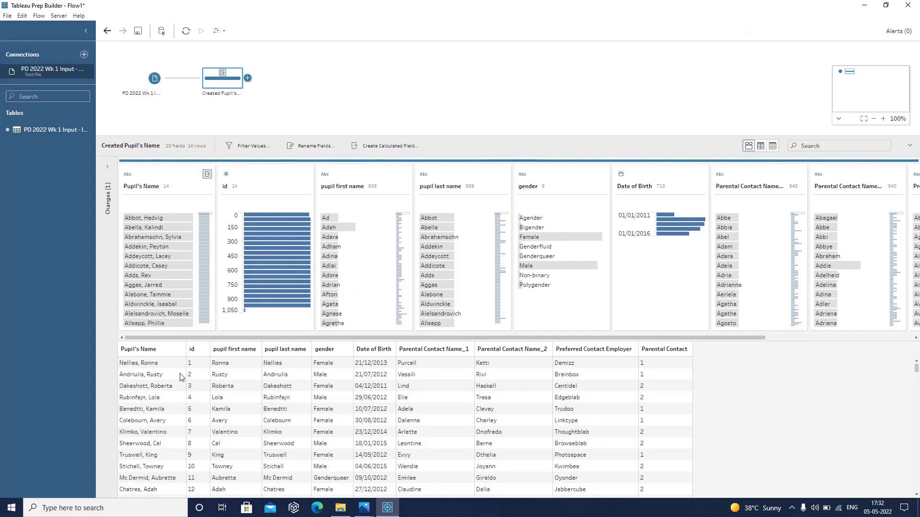
- Switch to Photos to read the parental contact rules in requirements.PNG, and compare them with the parental contact columns in the flow's data grid
mouse_move(364, 508)
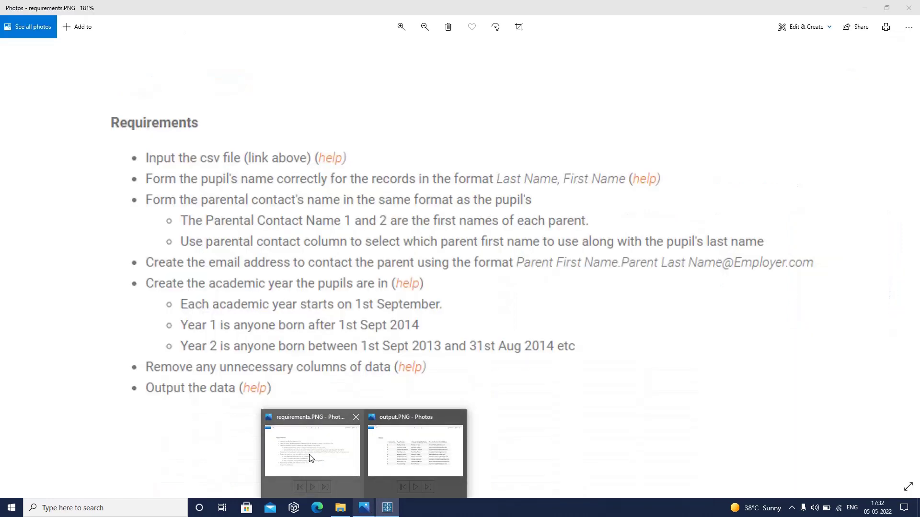
left_click(309, 459)
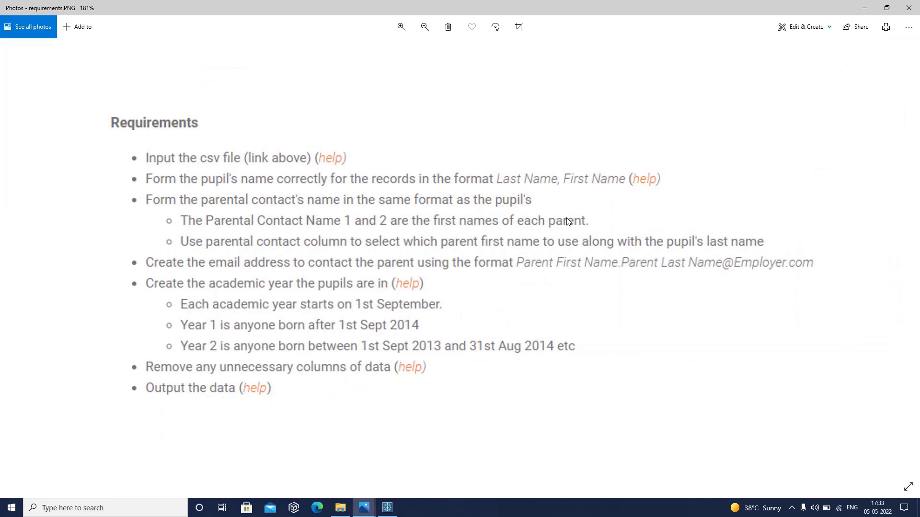
scroll(545, 168, "down", 3)
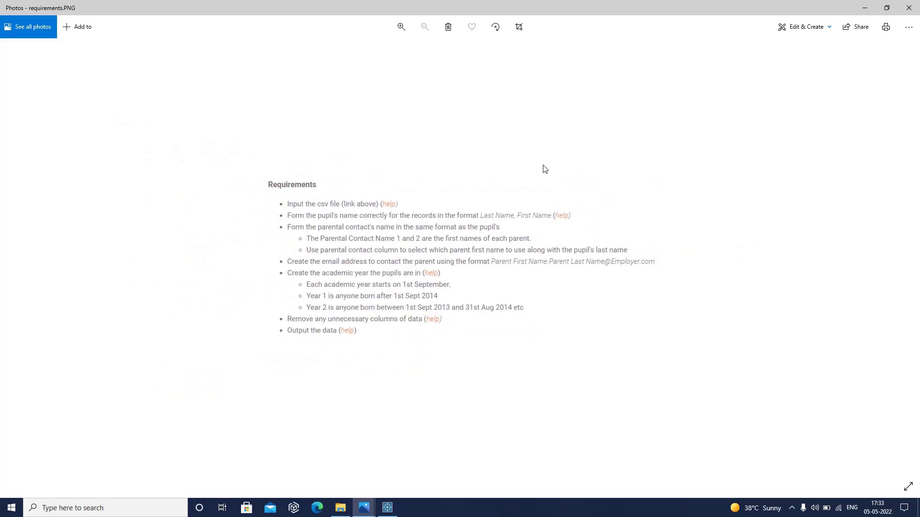
scroll(455, 299, "up", 3)
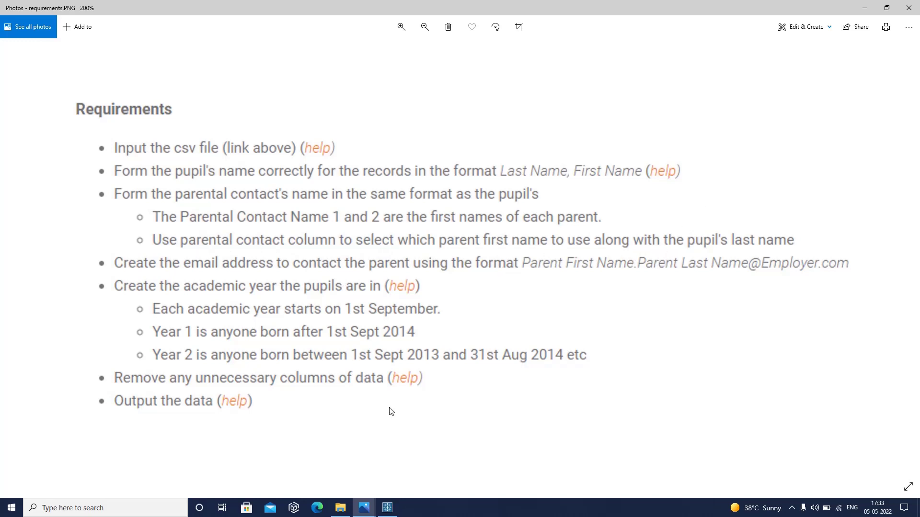
left_click(387, 507)
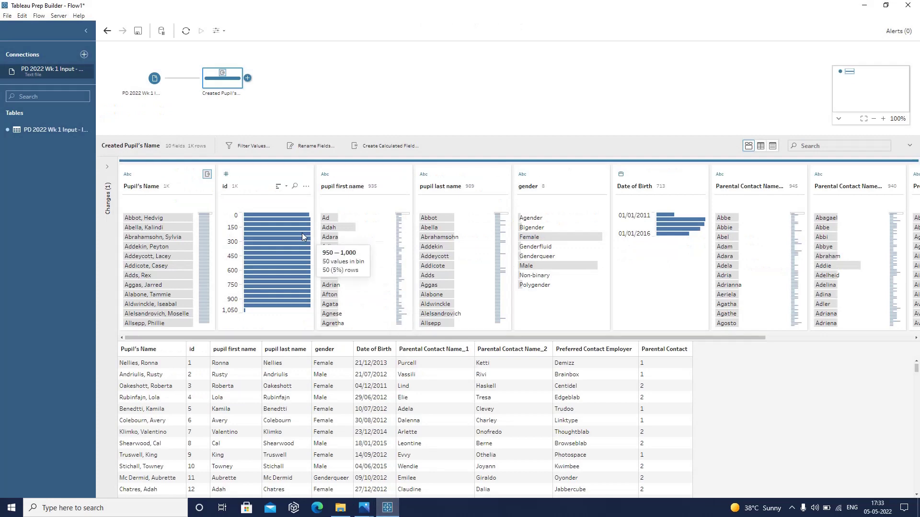
left_click(763, 146)
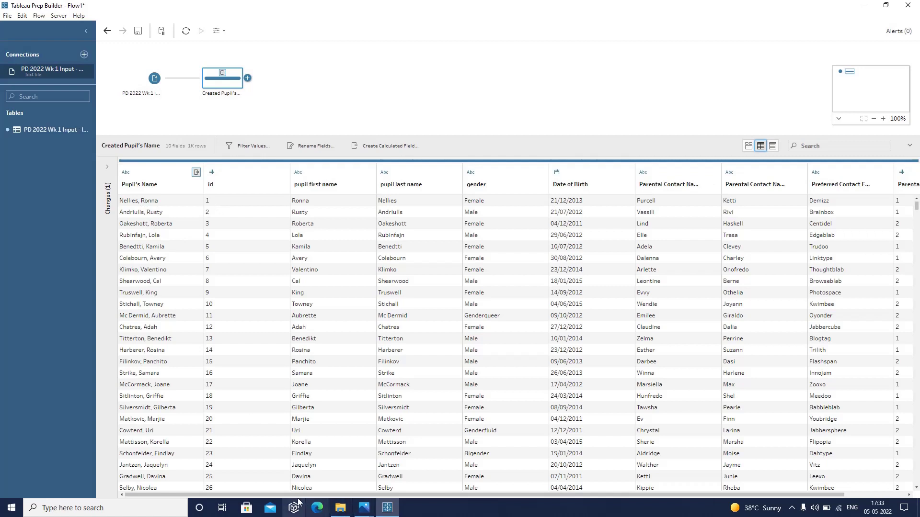
left_click_drag(292, 496, 354, 496)
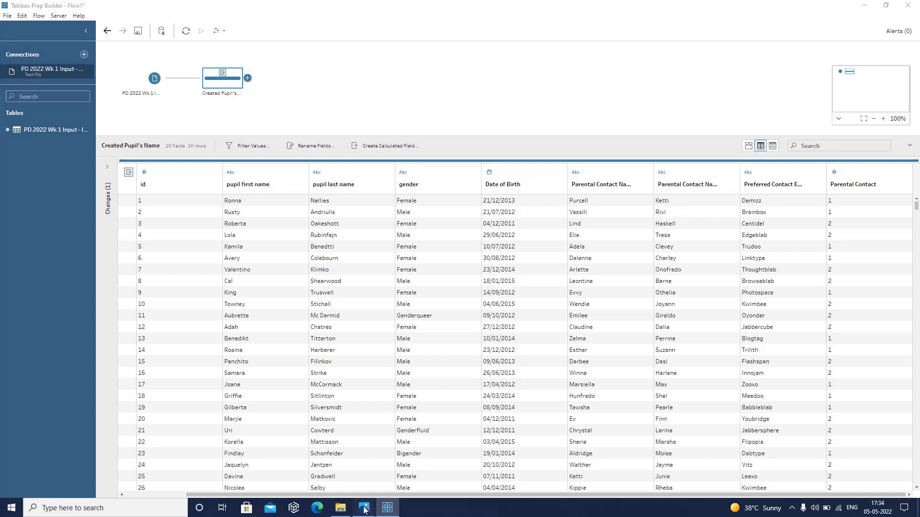
mouse_move(363, 507)
left_click(326, 466)
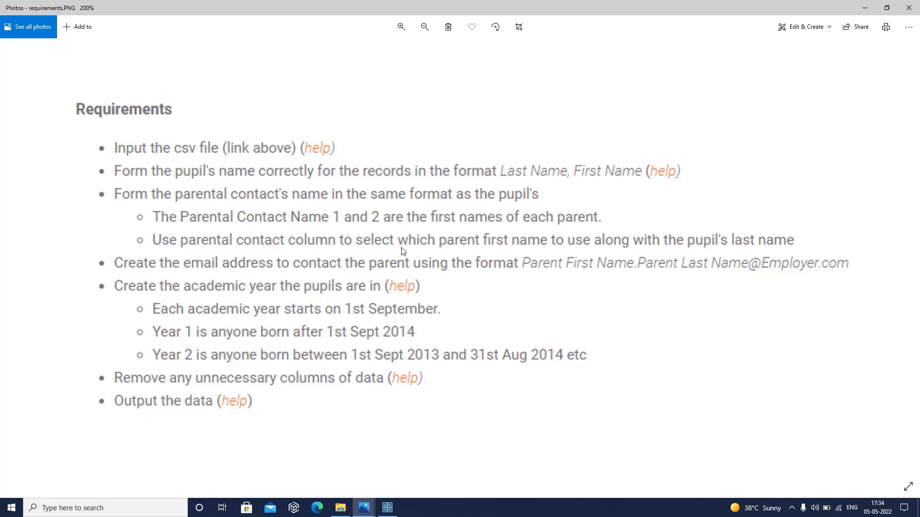
left_click(388, 508)
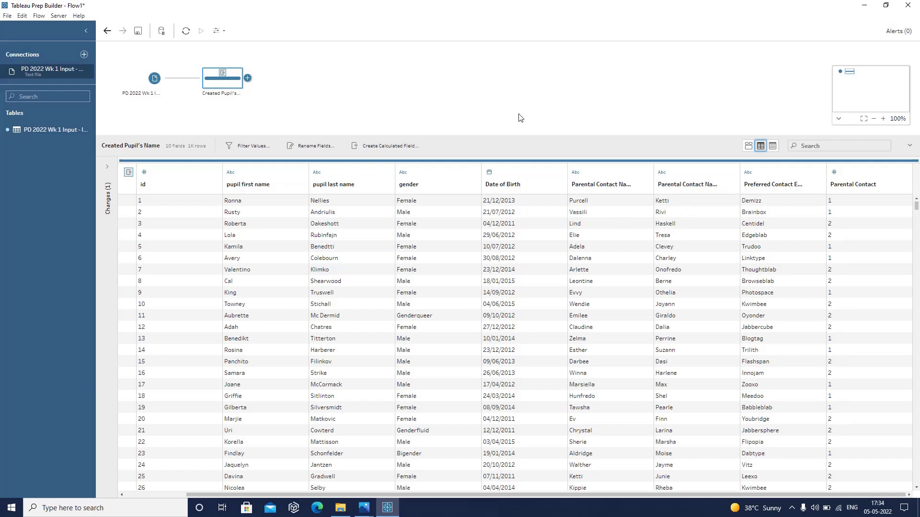
- Add a new clean step after the Created Pupil's Name step in the flow
left_click(396, 146)
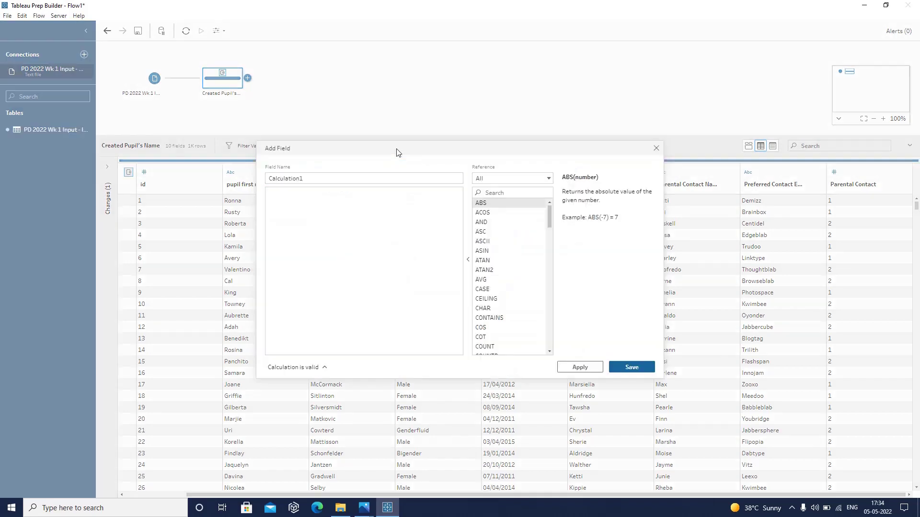
left_click(656, 148)
left_click(247, 78)
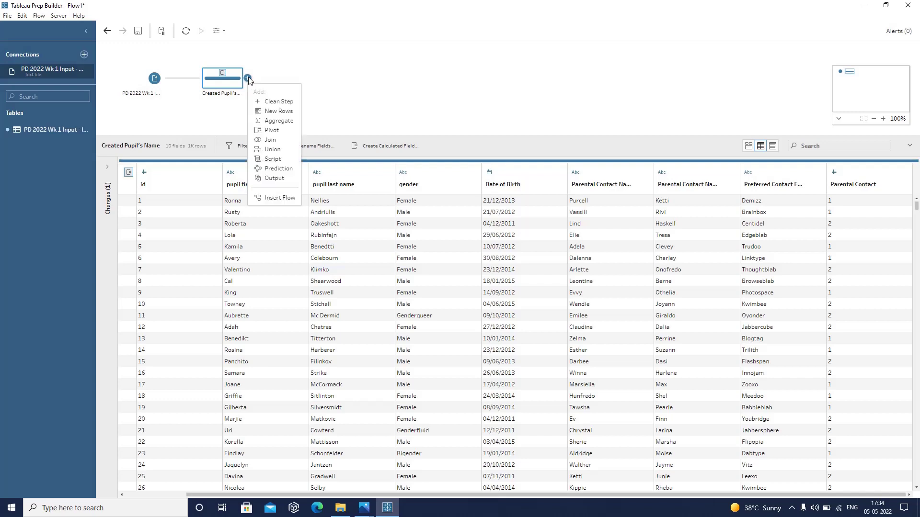
left_click(284, 103)
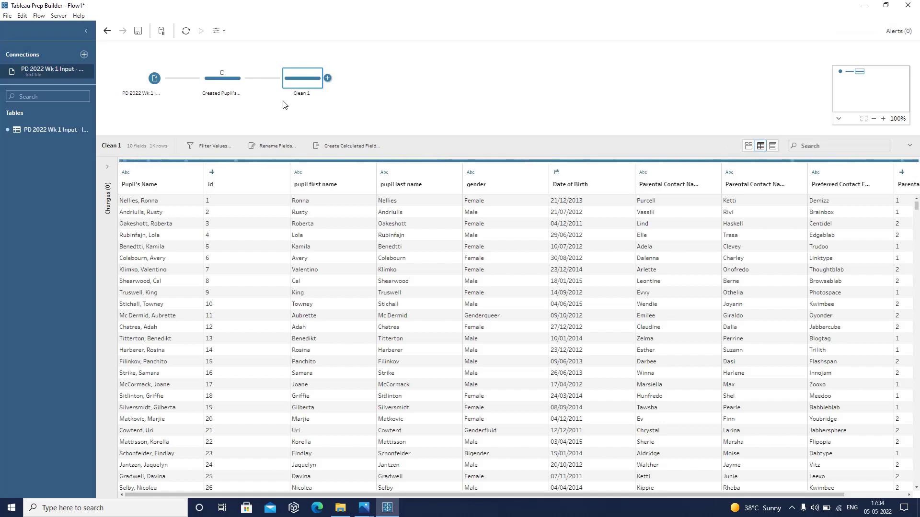
- Start a calculated field in the new clean step and name it Parents First Name
left_click(338, 145)
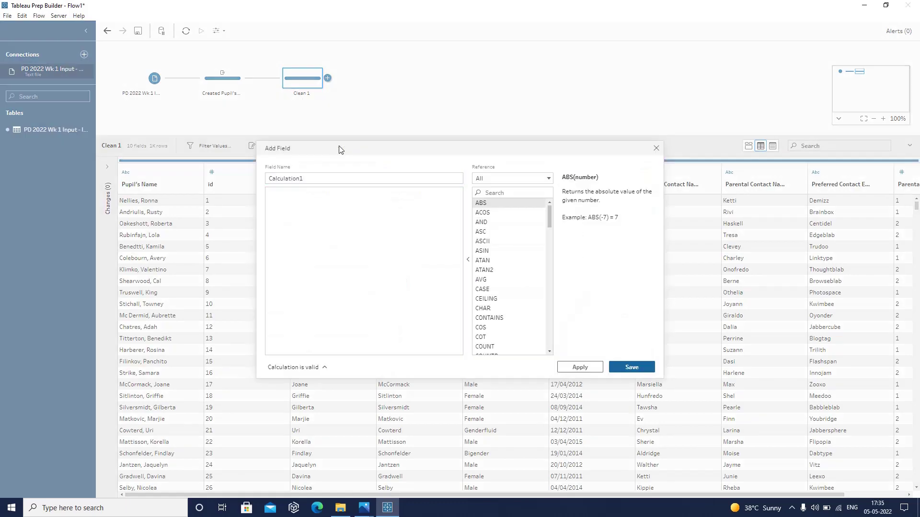
left_click_drag(366, 145, 685, 117)
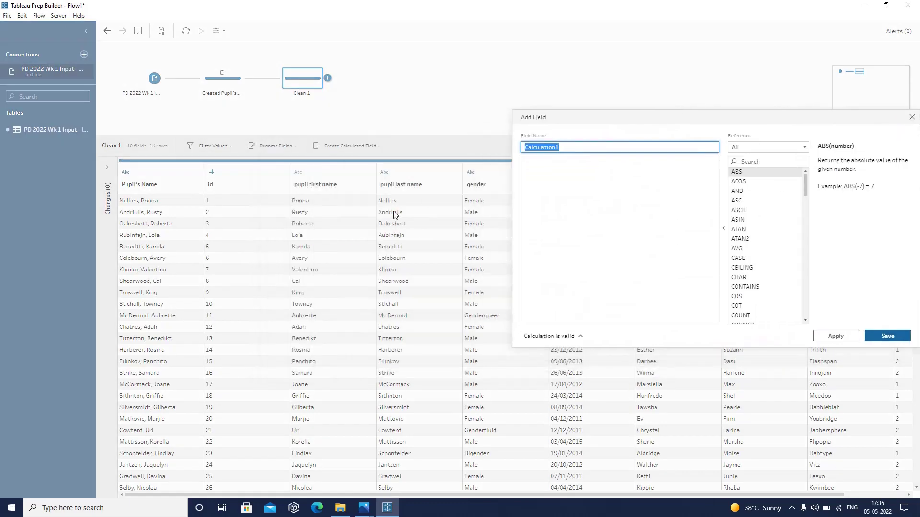
key("BackSpace")
type("Parents First Name")
- Begin the Parents First Name formula with IF [Parental Contact] = 1 THEN [Parental Contact Name_1]
left_click(580, 215)
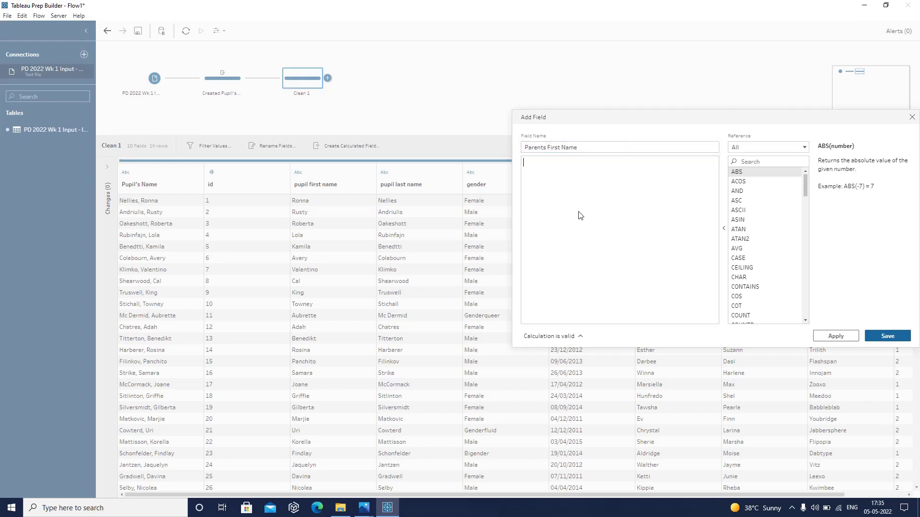
type("IF pa")
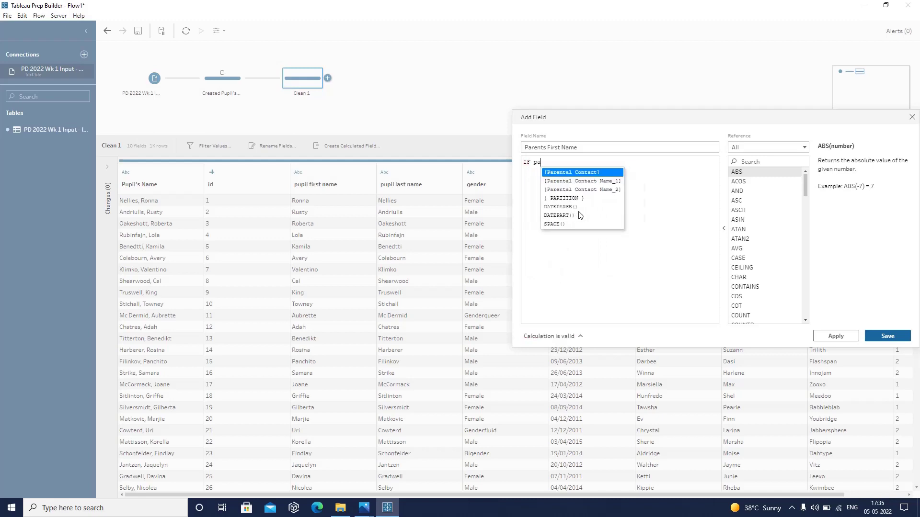
type("ren")
key("Return")
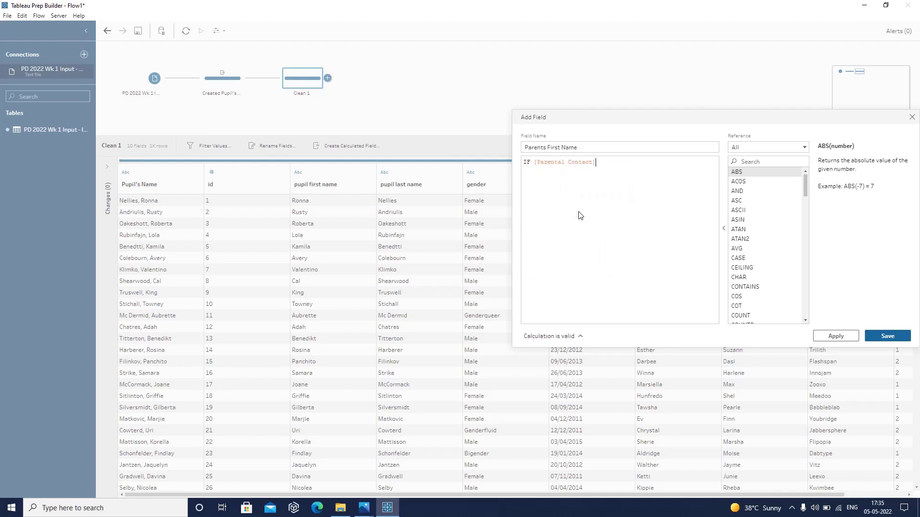
type("= 1")
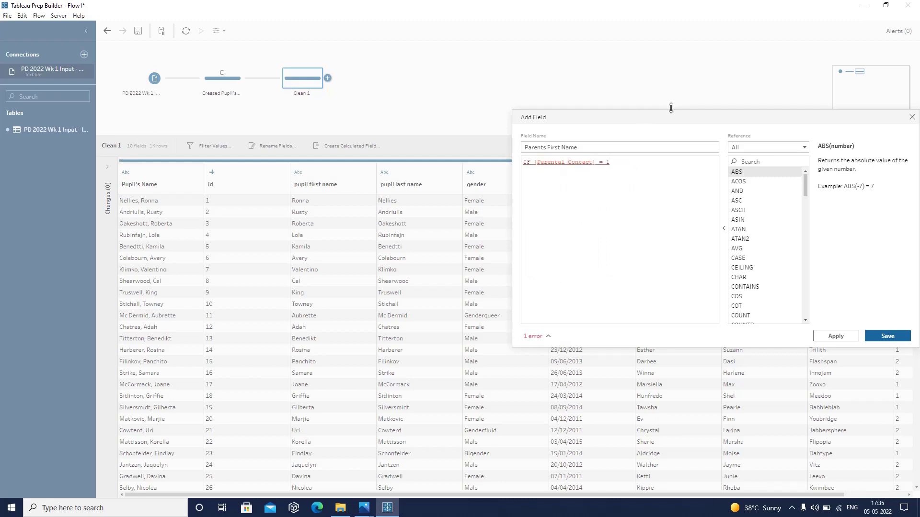
left_click_drag(676, 117, 328, 60)
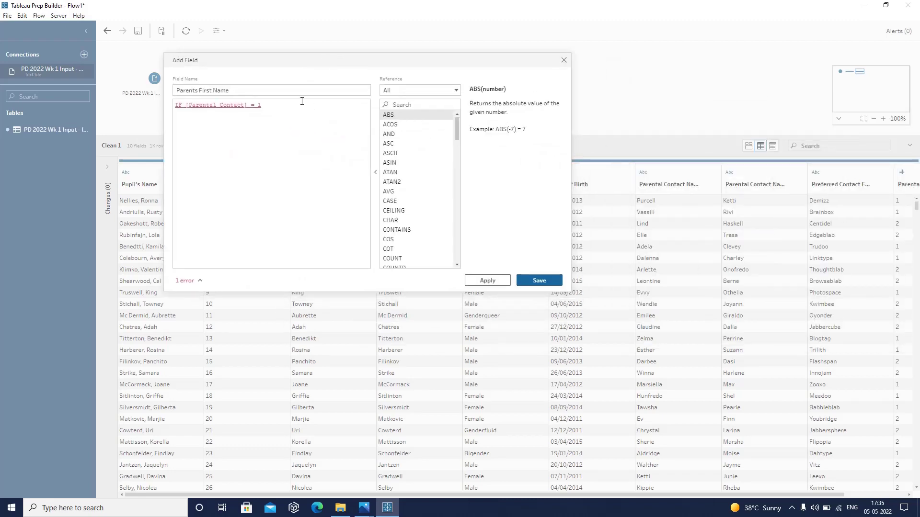
type("THEN paren")
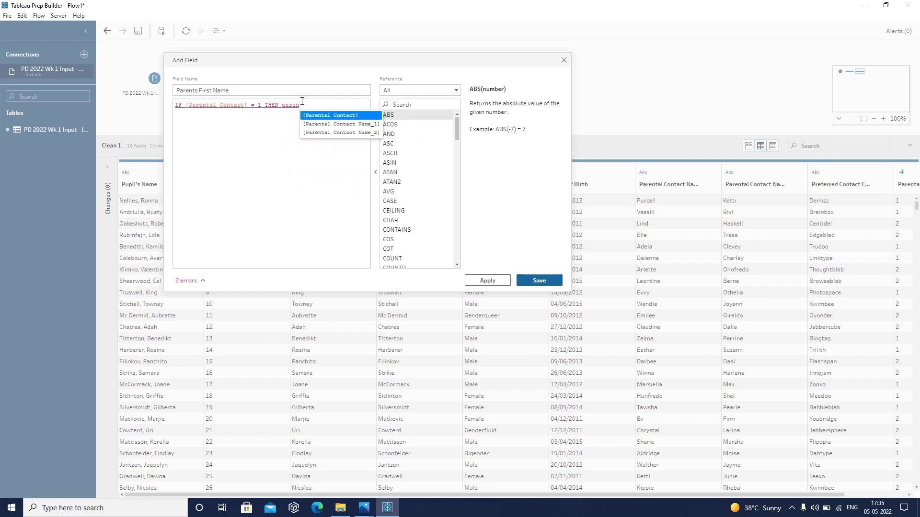
key("Return")
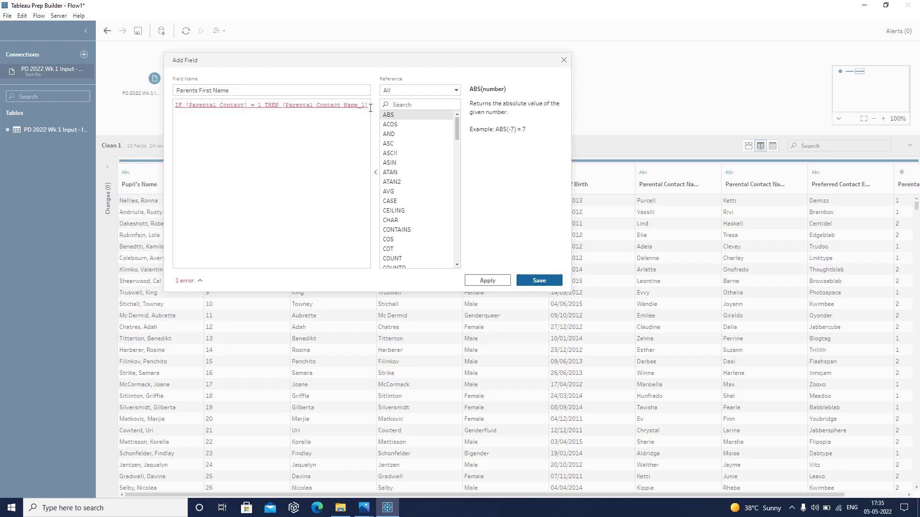
- Complete the Parents First Name formula with ELSE [Parental Contact Name_2] END on a second line and save the field
key("Return")
type("ELSE")
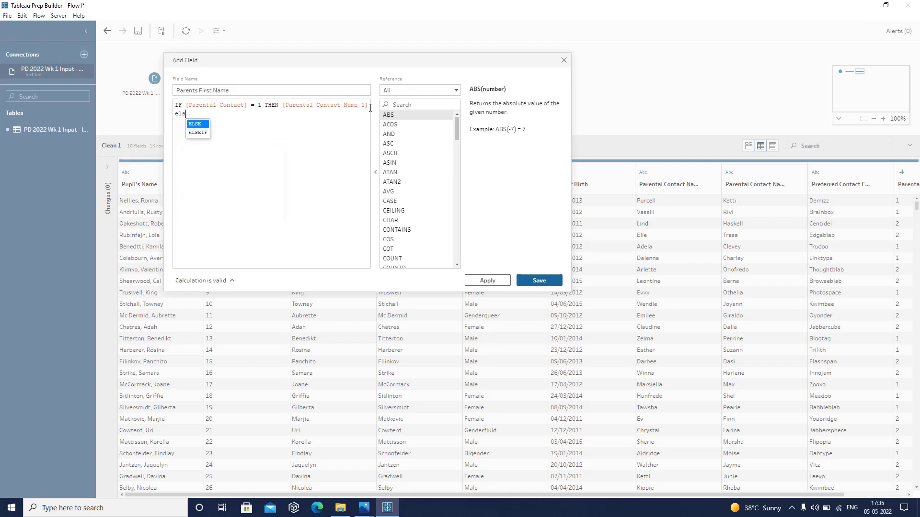
type(" parenta")
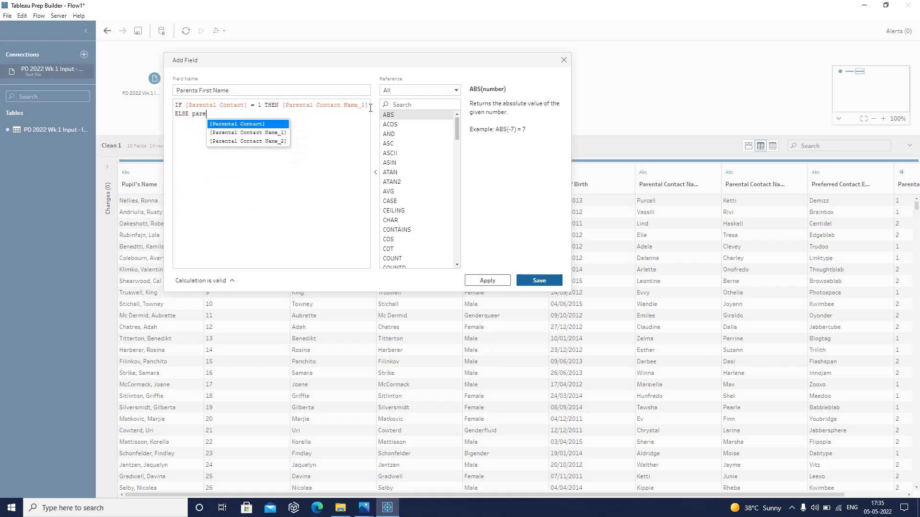
key("Down")
key("Down")
key("Return")
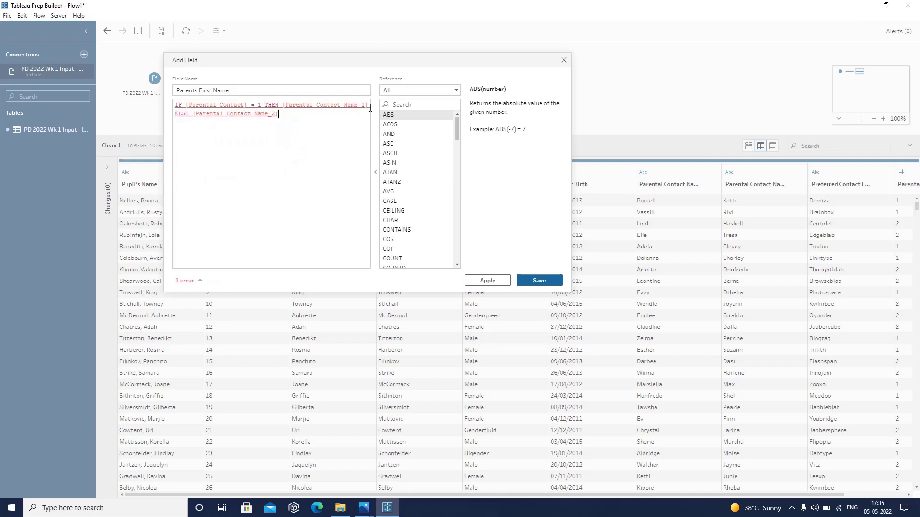
type("END")
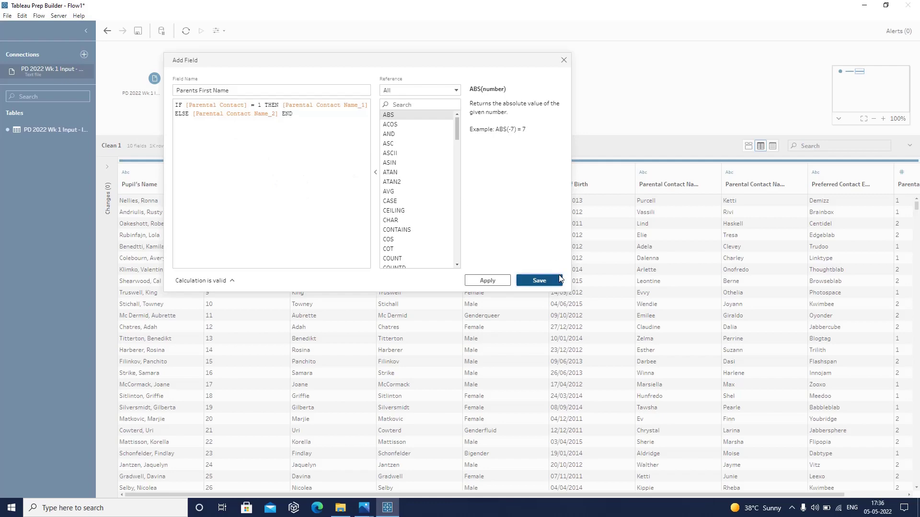
left_click(540, 280)
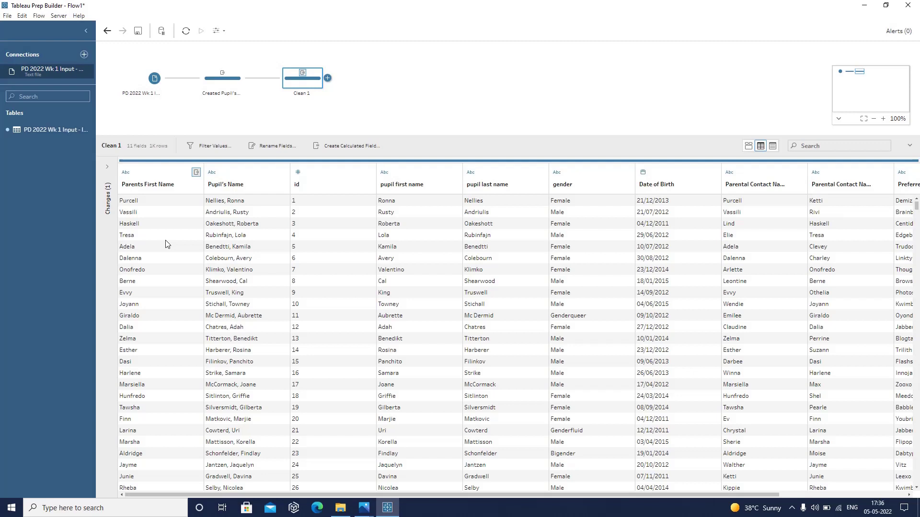
- Start another calculated field in the clean step and name it Parental Contact Full Name
left_click(341, 144)
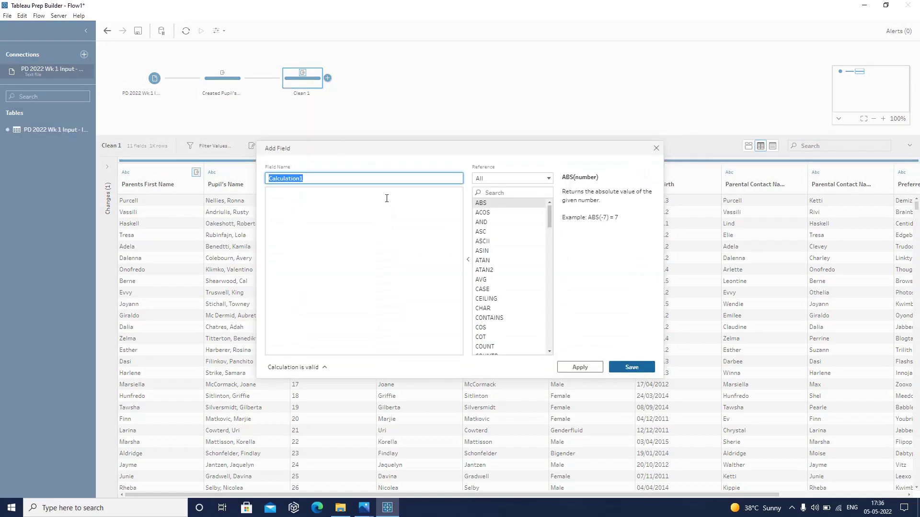
key("BackSpace")
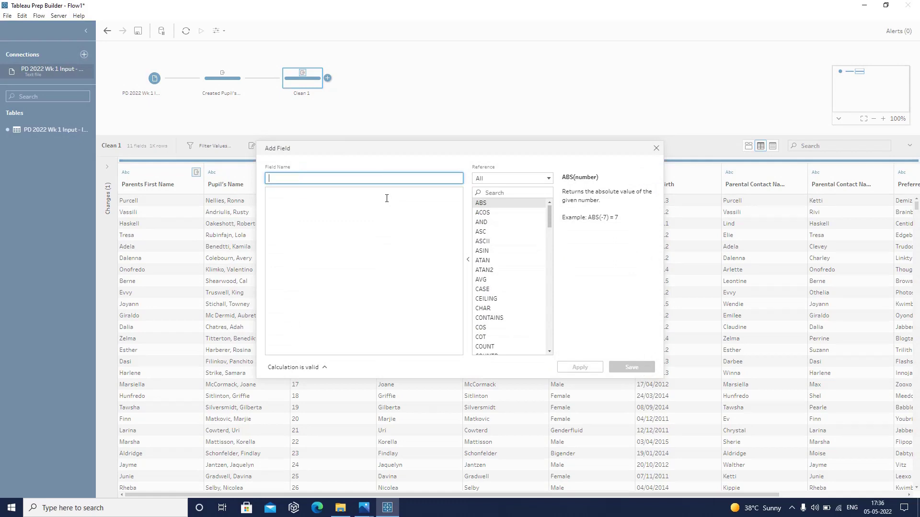
type("Pare")
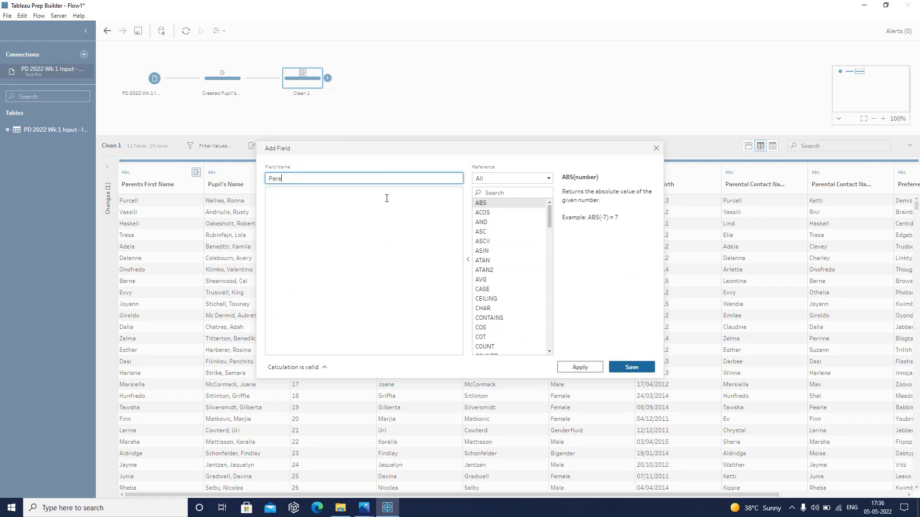
type("ntal Contact Full Name")
left_click(351, 229)
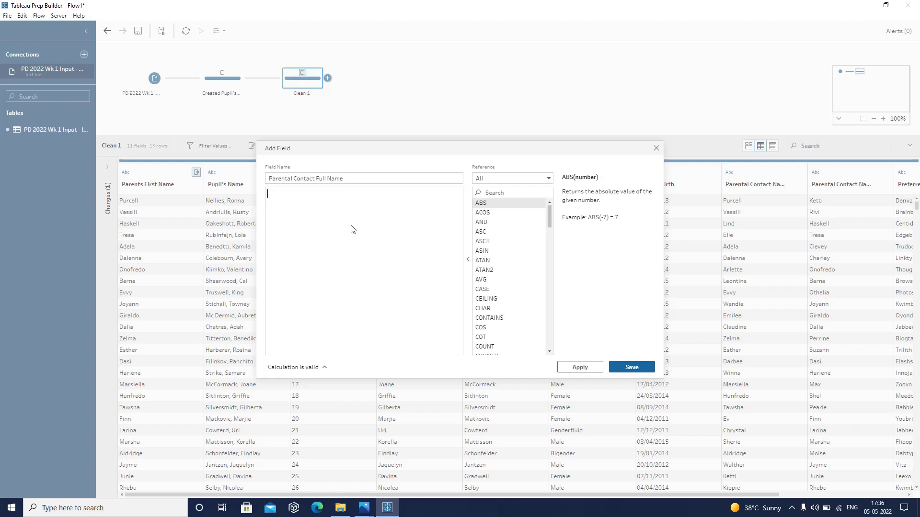
- Enter the formula [pupil last name] + ", " + [pupil first name] for the Parental Contact Full Name field and save it
type("puc")
key("BackSpace")
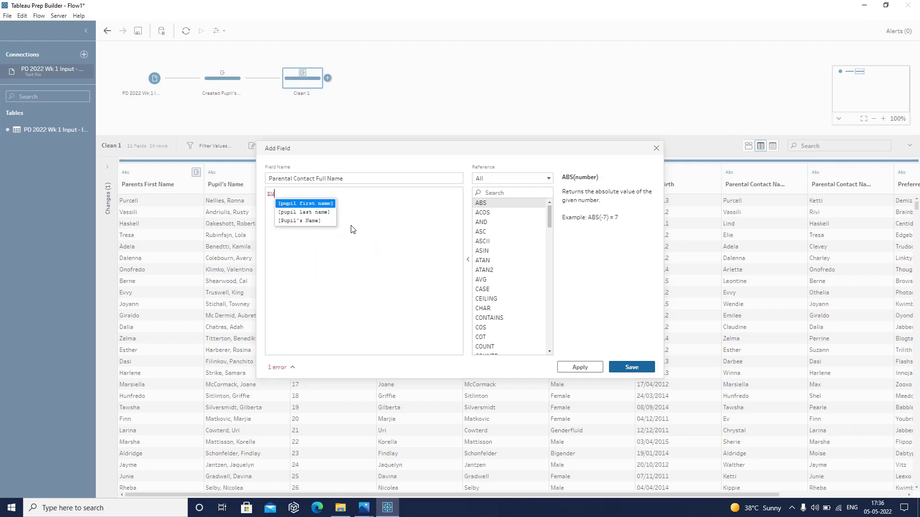
key("Down")
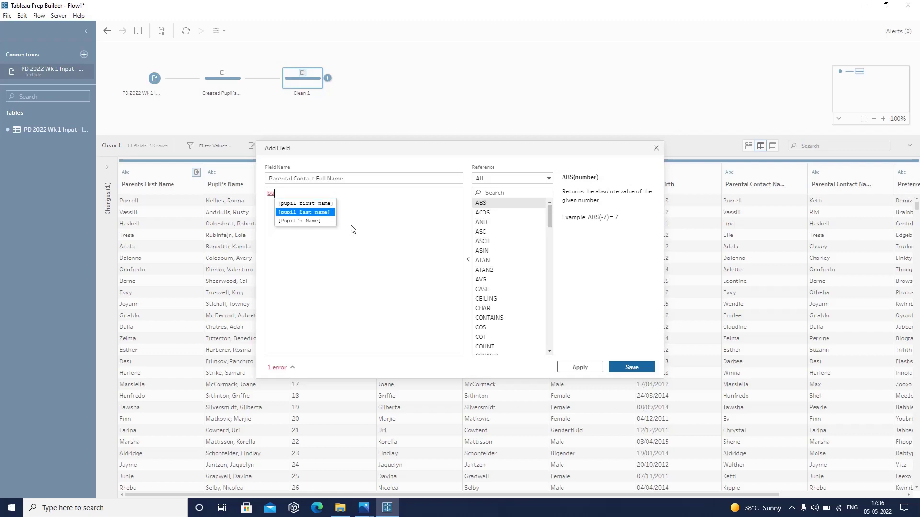
key("Return")
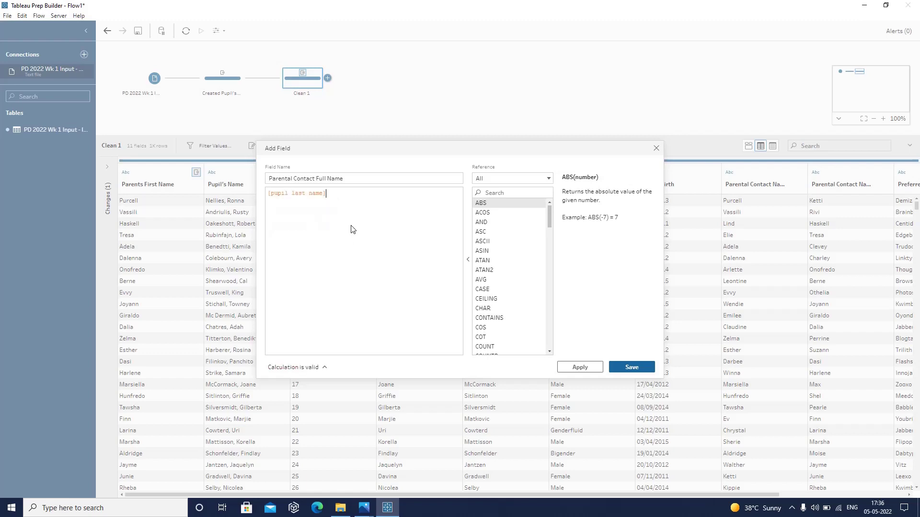
type("+ \", \" + [pupi")
key("Return")
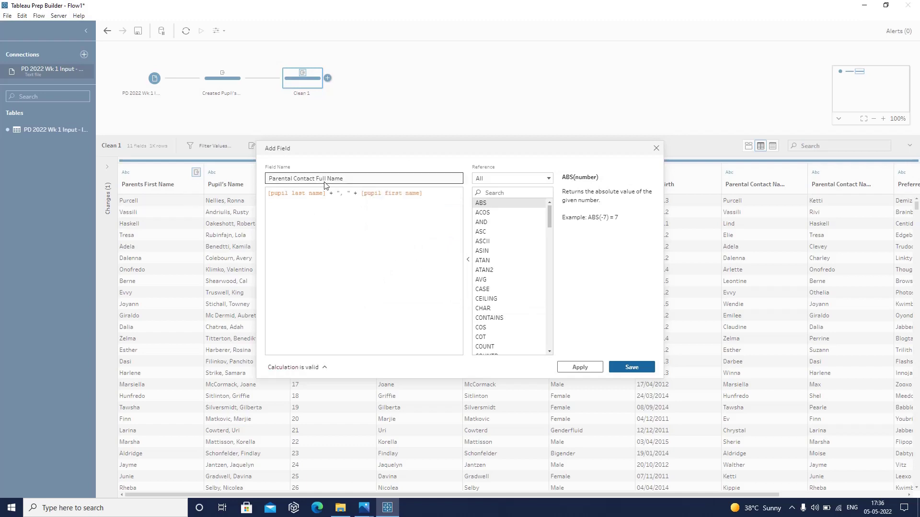
left_click(636, 370)
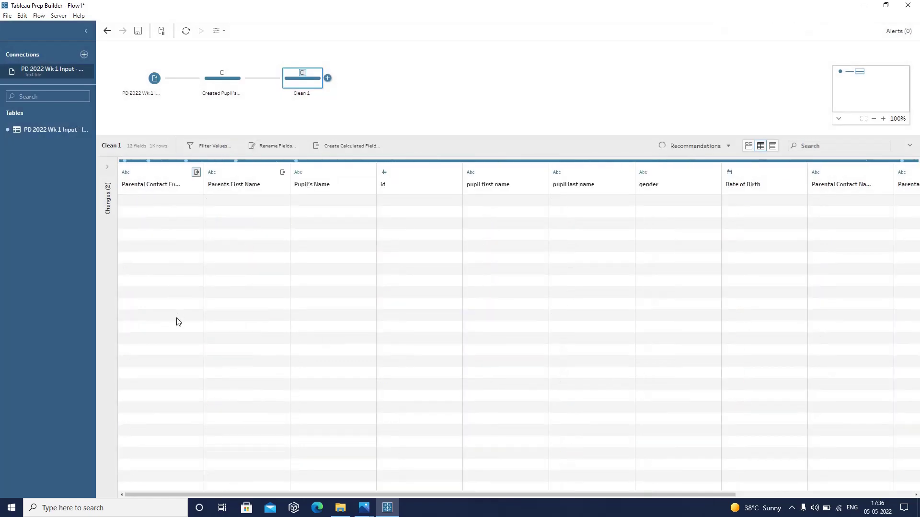
- Rename the current clean step in the flow as Created Parental Contact Full Name
double_click(307, 94)
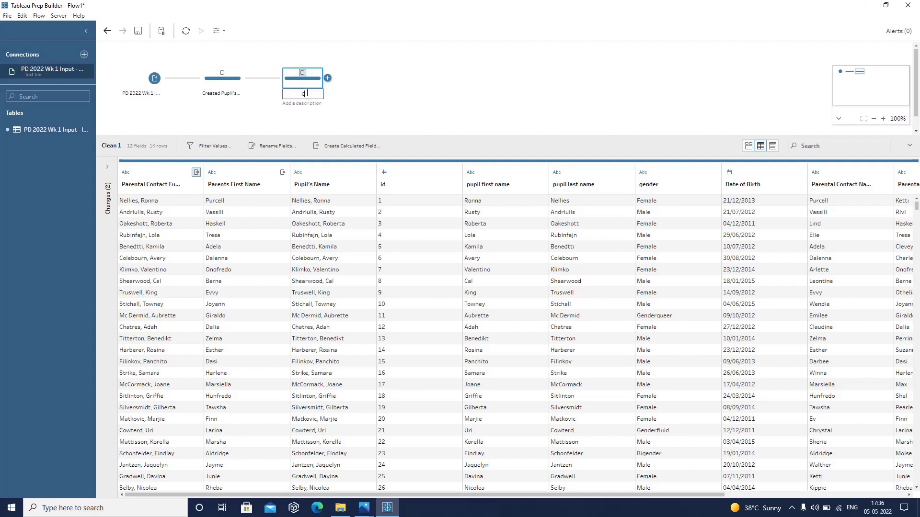
type("Created Pare")
type("ntal Co")
type("ntact Gr")
key("BackSpace")
key("BackSpace")
key("BackSpace")
type("Full Name")
key("Return")
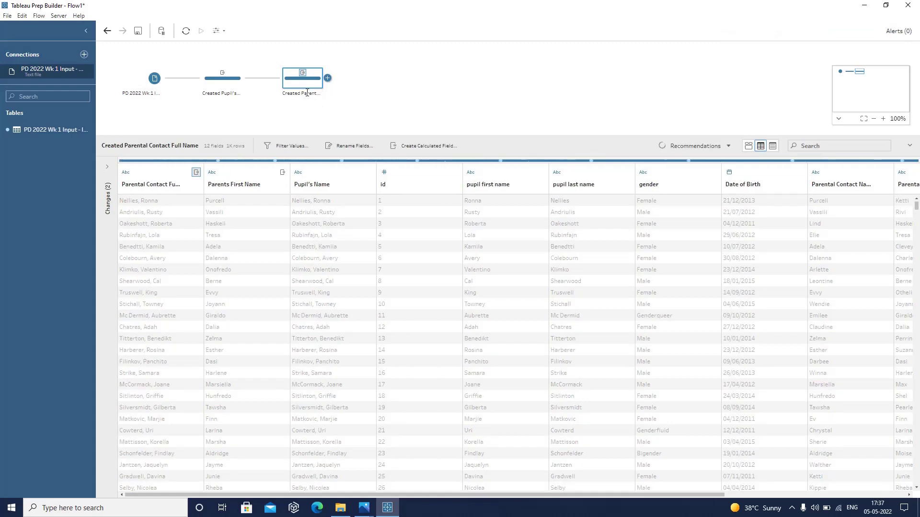
- Consult the output and requirements images in Photos, and add a clean step after Created Parental Contact Full Name in Tableau Prep Builder
left_click(364, 508)
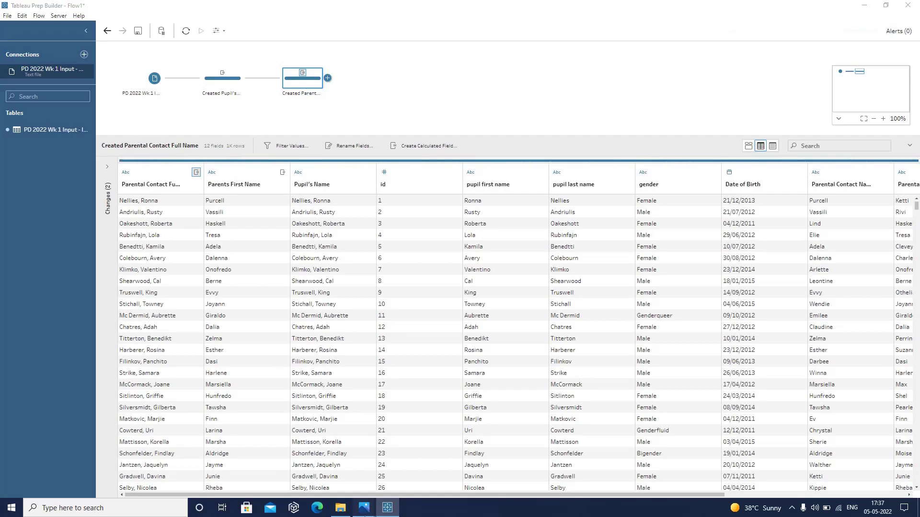
left_click(415, 467)
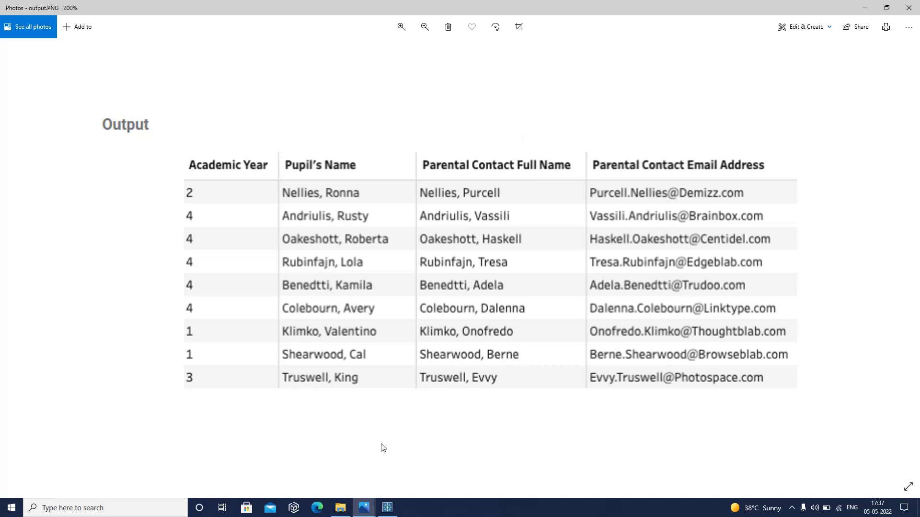
mouse_move(364, 507)
left_click(315, 458)
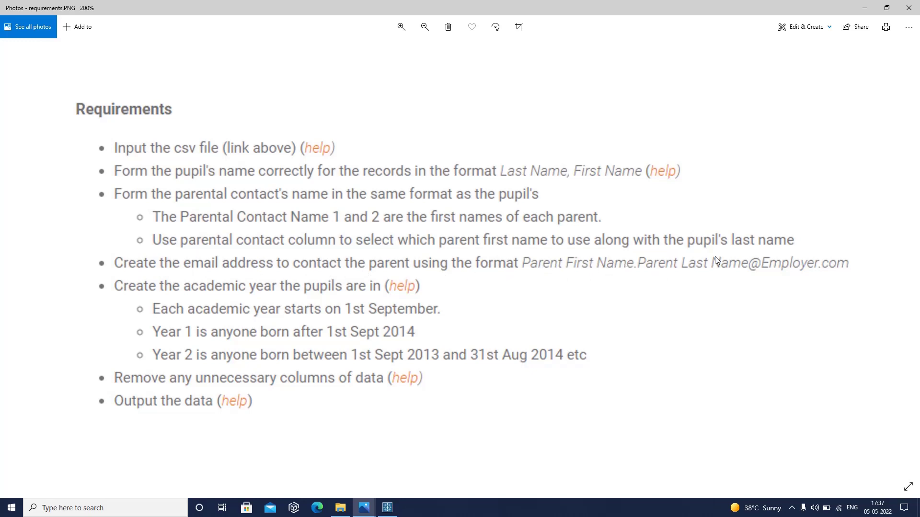
left_click(396, 507)
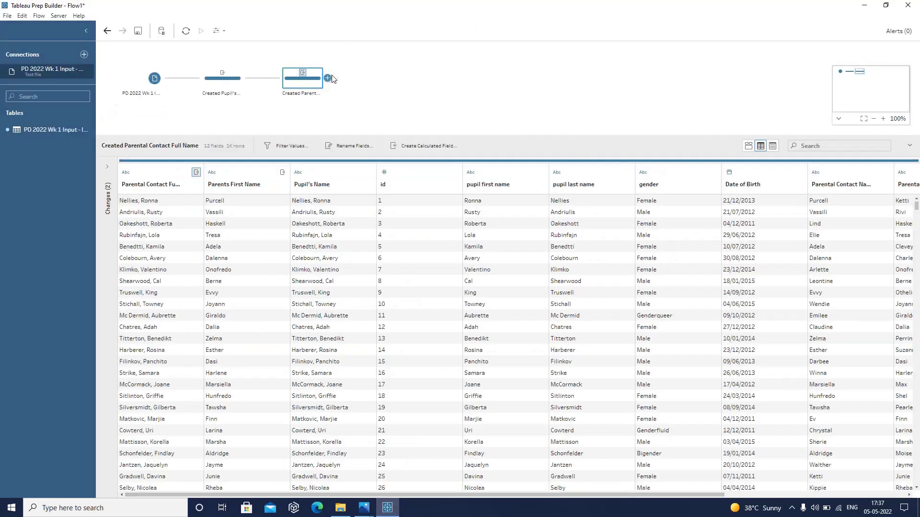
left_click(327, 78)
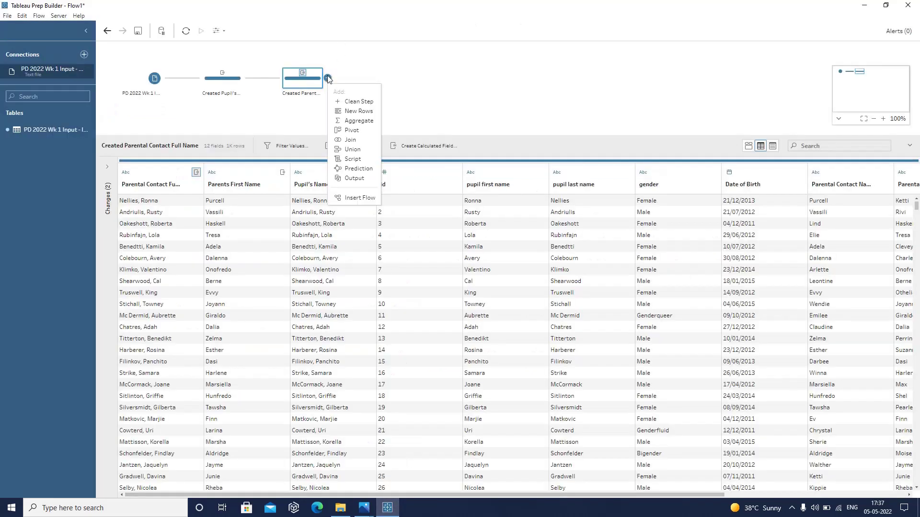
left_click(349, 103)
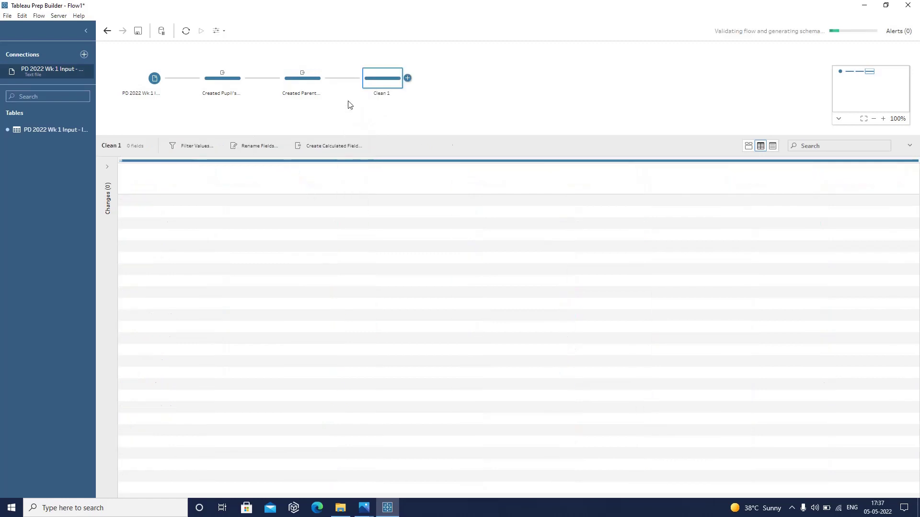
- Start a calculated field in the new clean step, check the required email format in Photos, and begin the formula with [Parents First Name] +
left_click(332, 147)
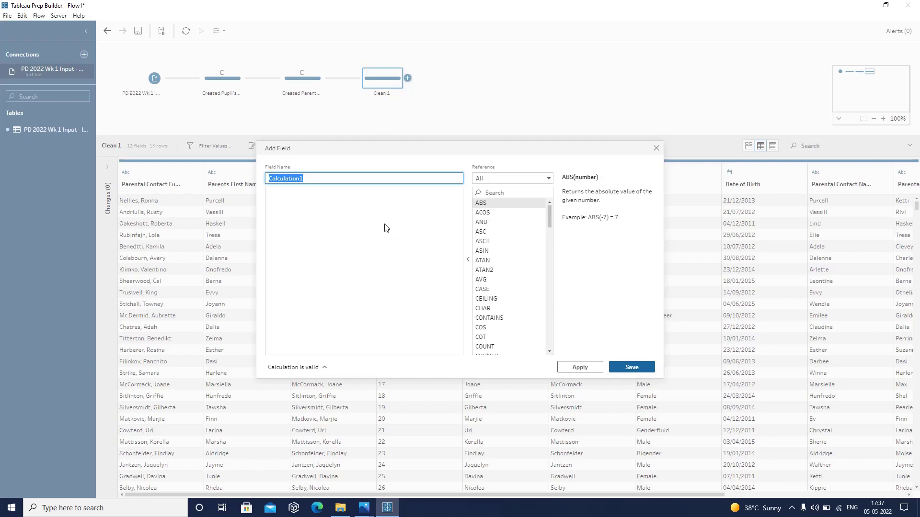
left_click(318, 233)
left_click(363, 507)
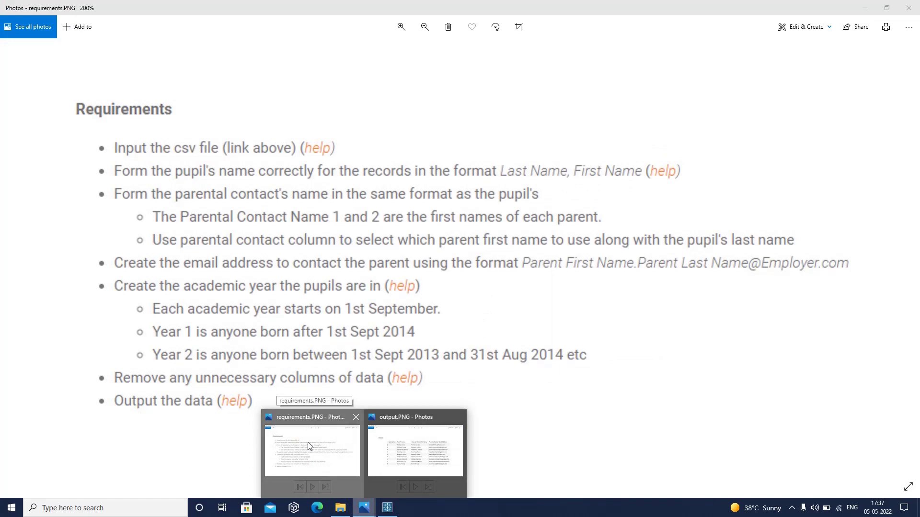
left_click(309, 446)
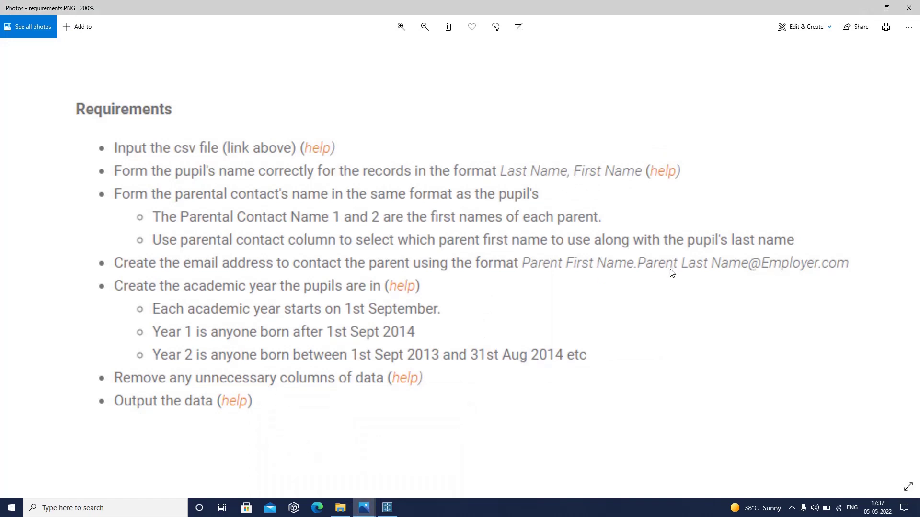
left_click(396, 511)
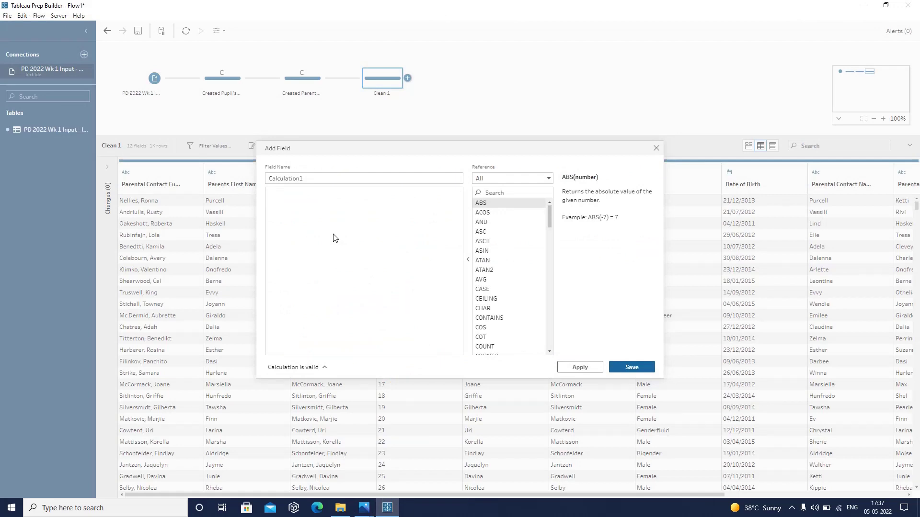
type("pare")
key("Down")
key("Down")
key("Down")
key("Down")
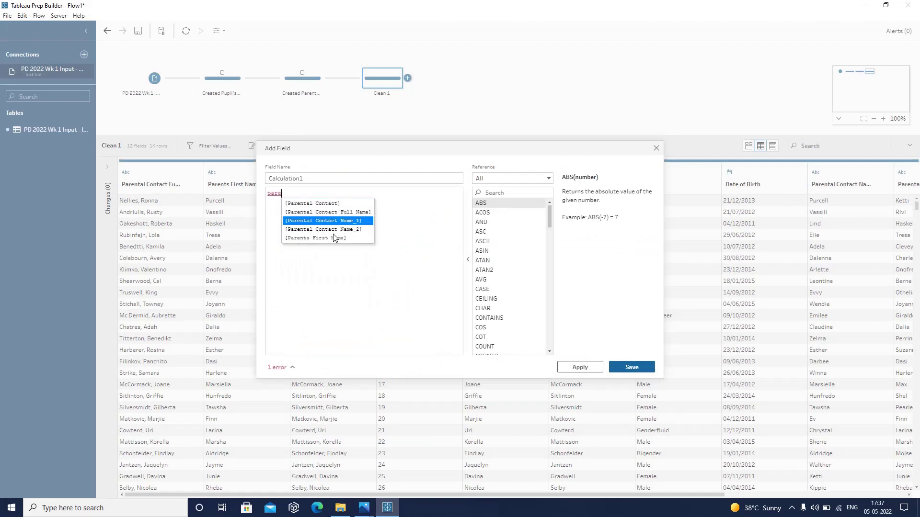
key("Return")
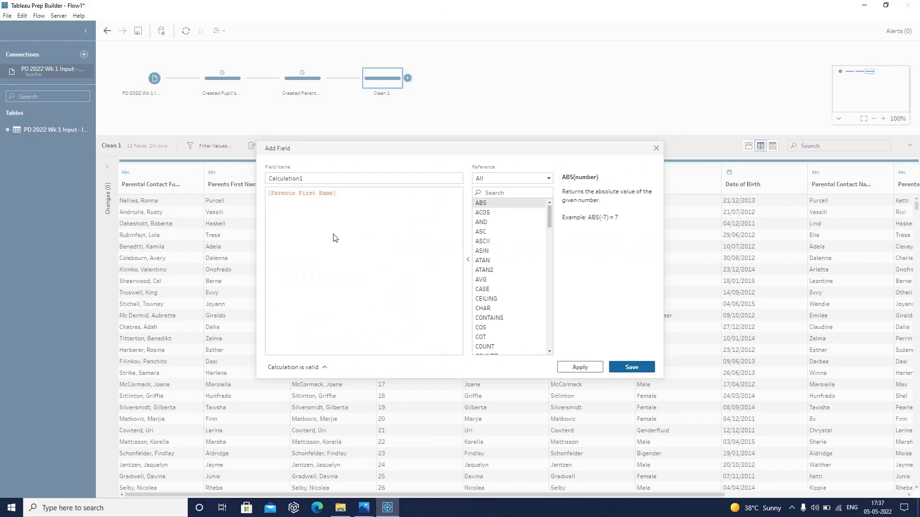
type("+")
- Continue the email formula with "." + [pupil last name]
mouse_move(364, 507)
left_click(316, 460)
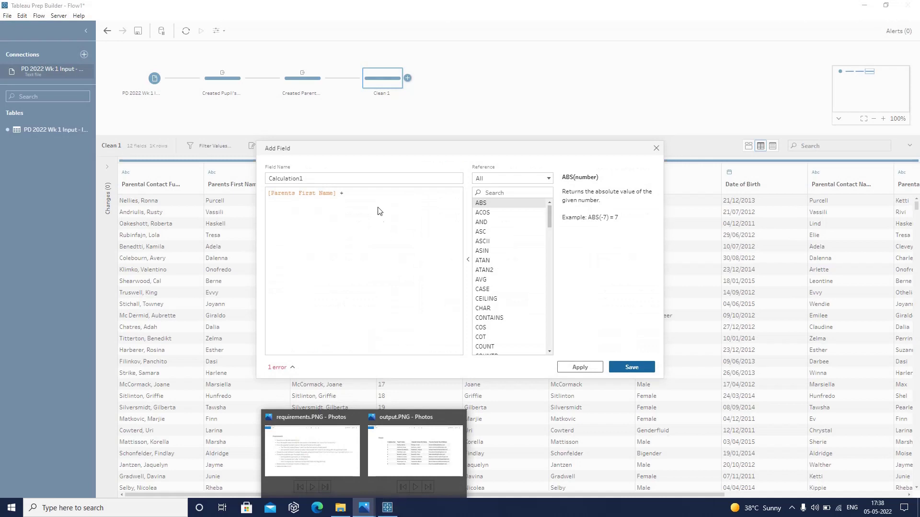
type("\".")
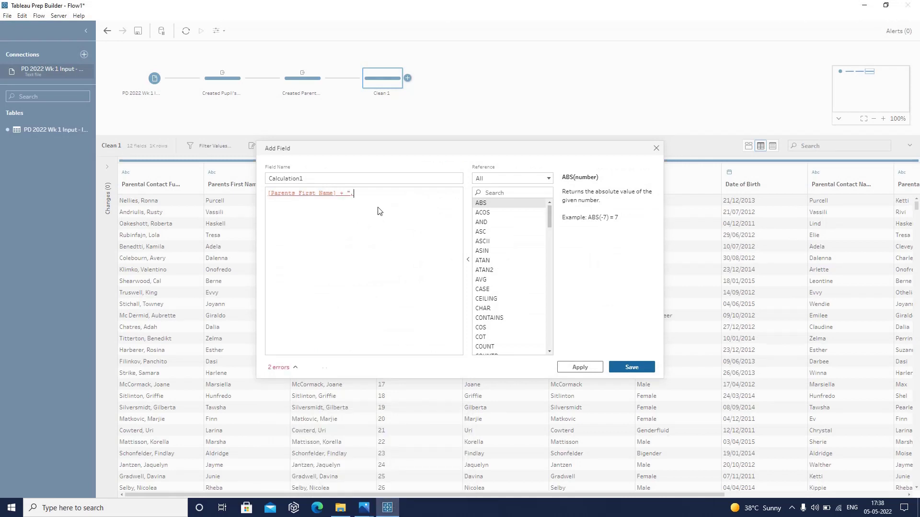
type("\" + paren")
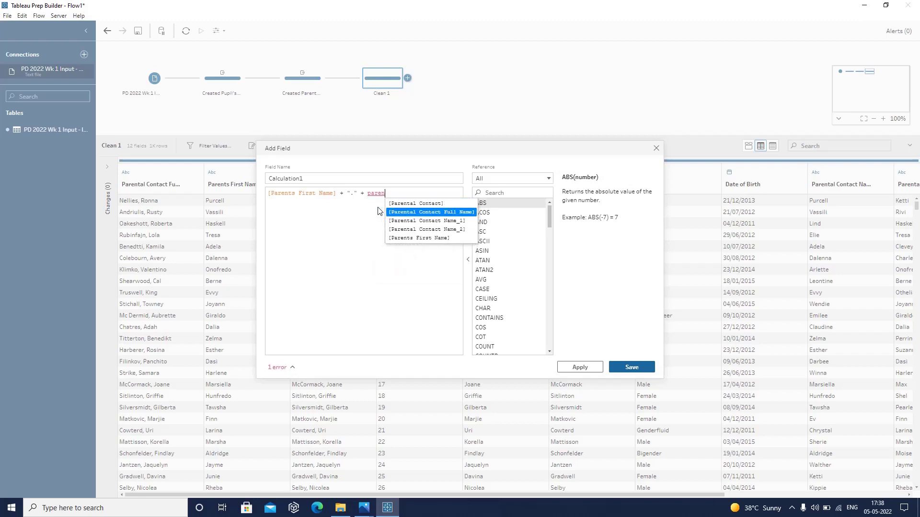
key("Up")
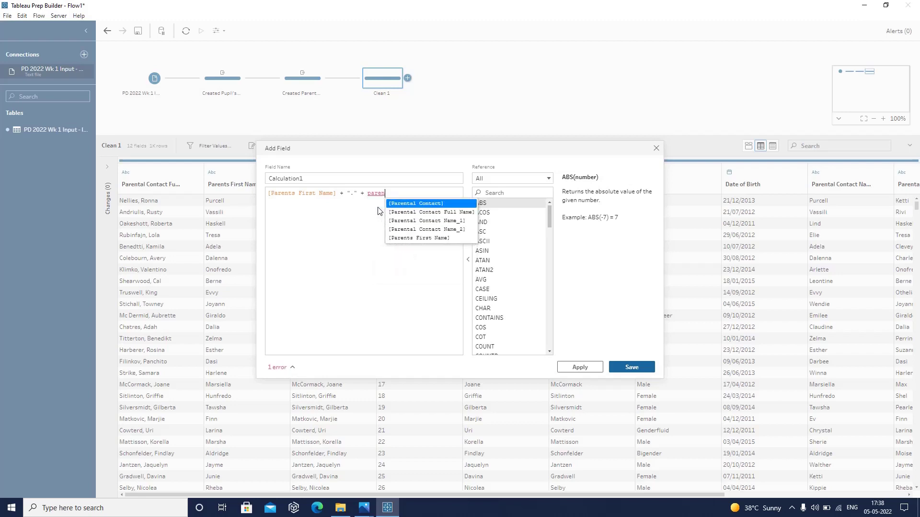
key("BackSpace")
key("BackSpace")
key("BackSpace")
key("BackSpace")
key("BackSpace")
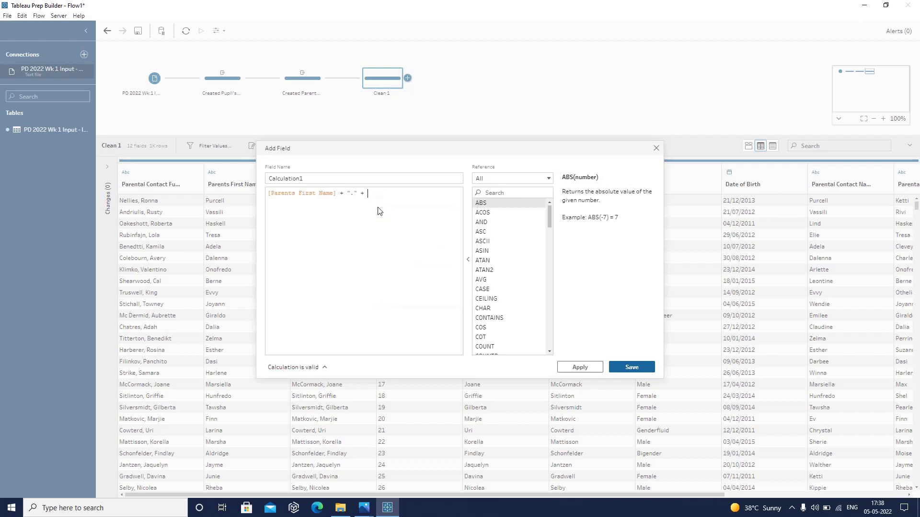
type("pupil")
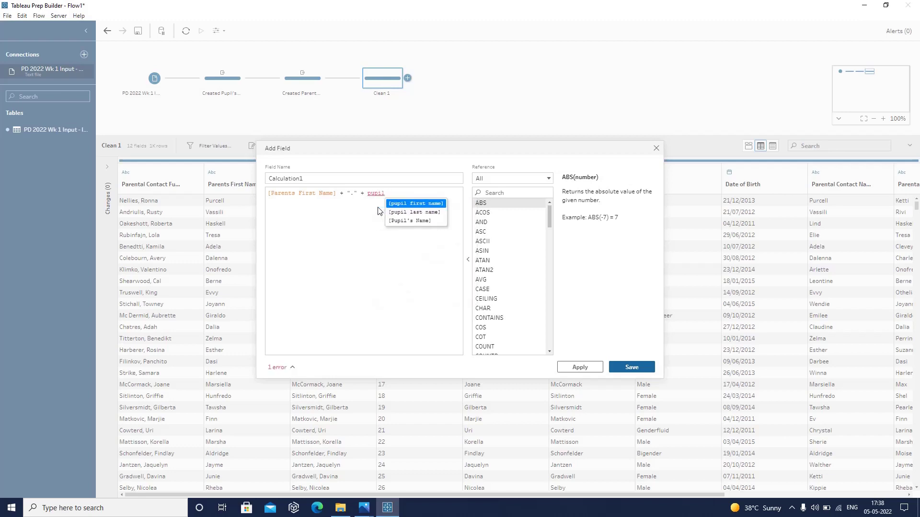
key("Down")
key("Return")
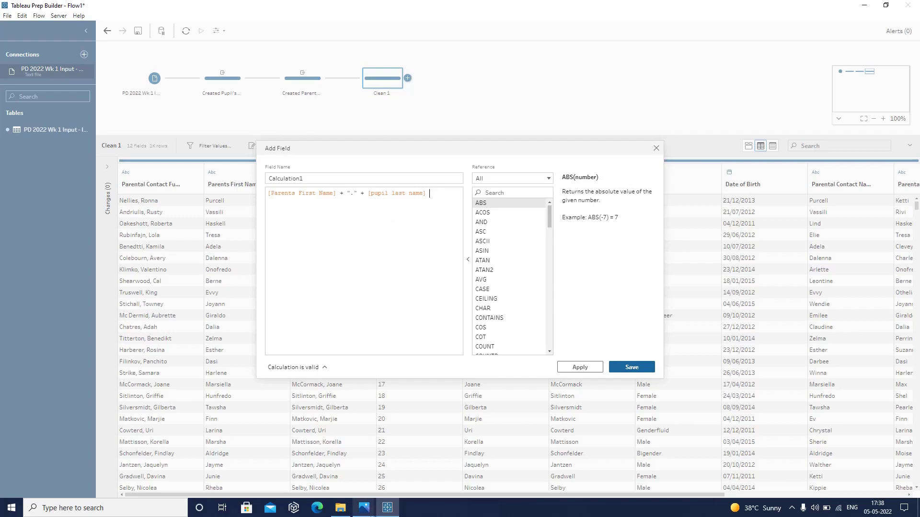
- Recheck the email format in the requirements image and complete the formula with + "@" + [Preferred Contact Employer] + ".com"
mouse_move(364, 507)
left_click(347, 455)
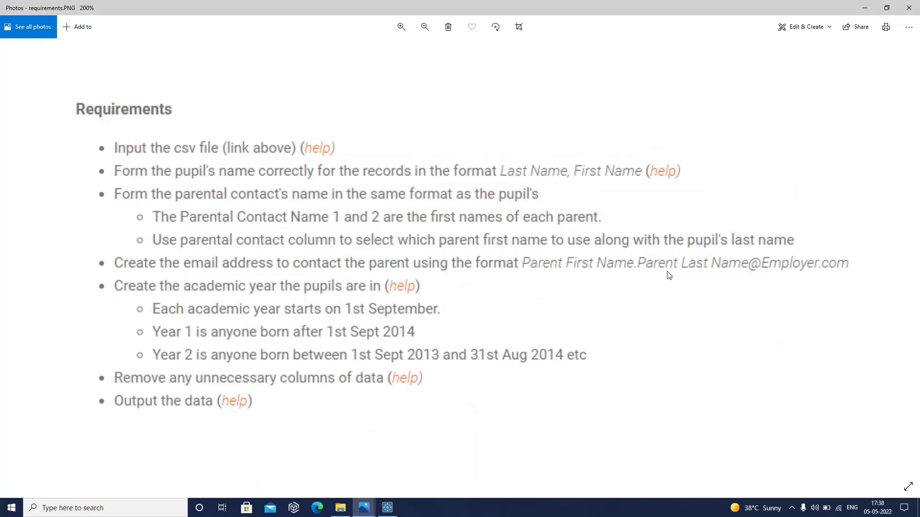
left_click(387, 506)
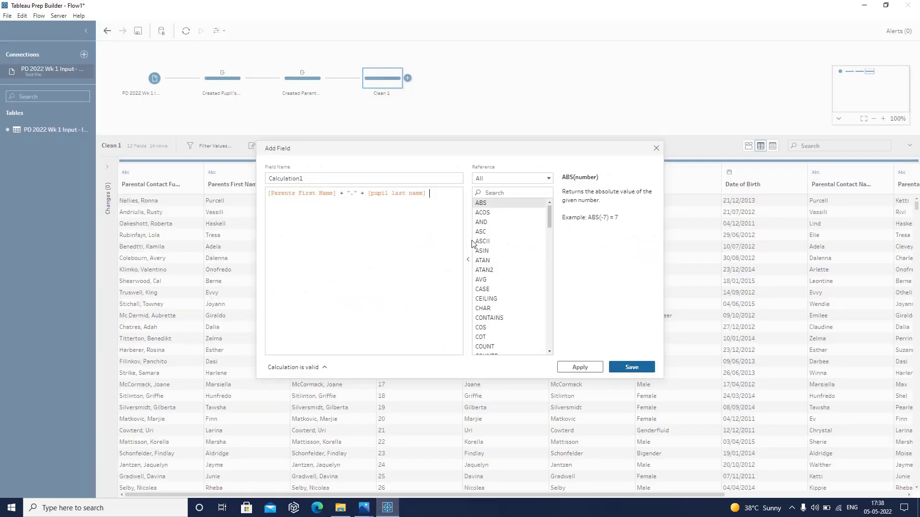
type("+ \"@\" + emplo")
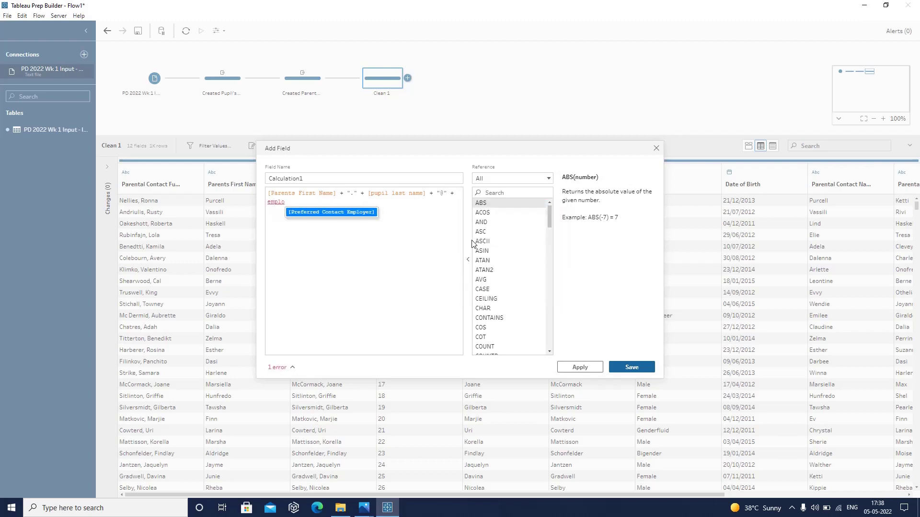
key("Return")
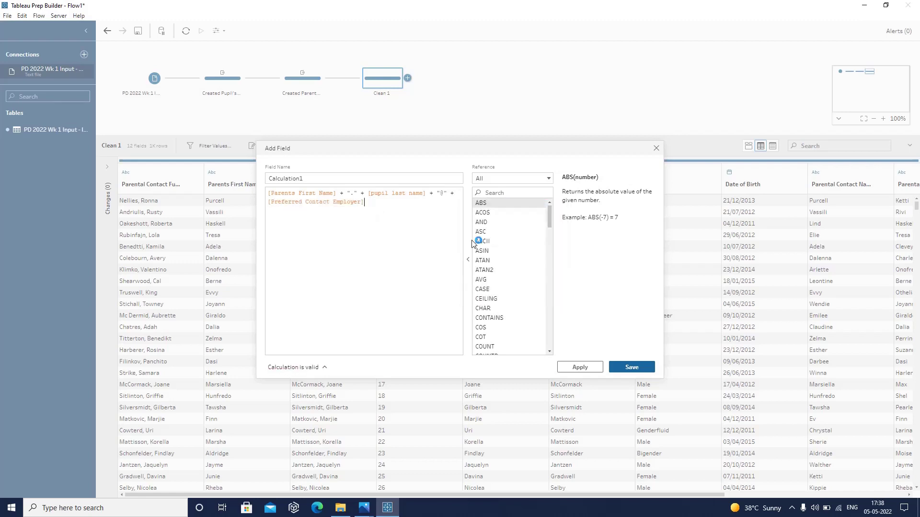
type("+ \".com\"")
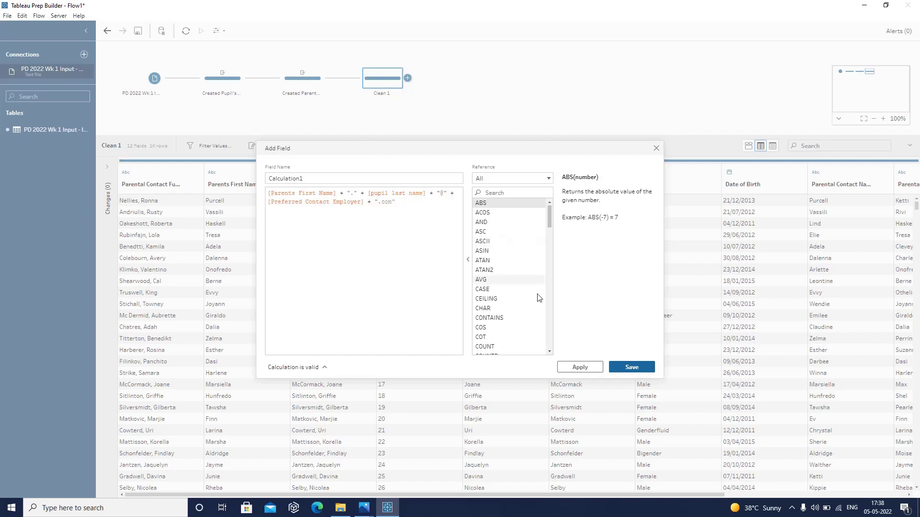
- Name the calculated field Parental Contact Email Address and save it
mouse_move(361, 510)
mouse_move(437, 436)
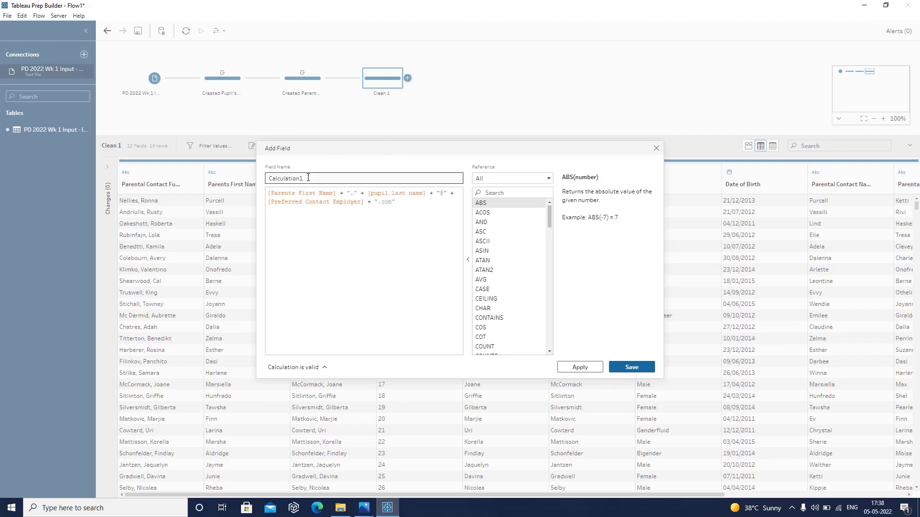
left_click(308, 178)
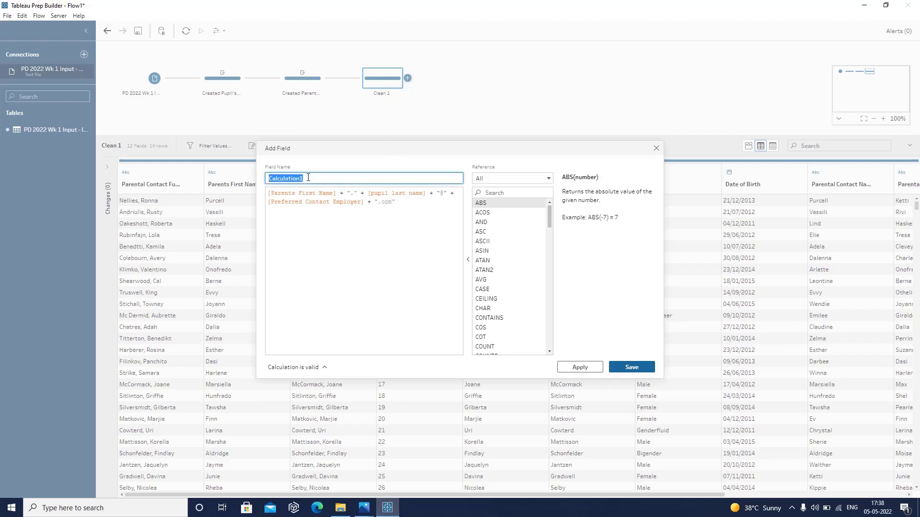
type("Parenbtal Contact Email Address")
left_click(632, 367)
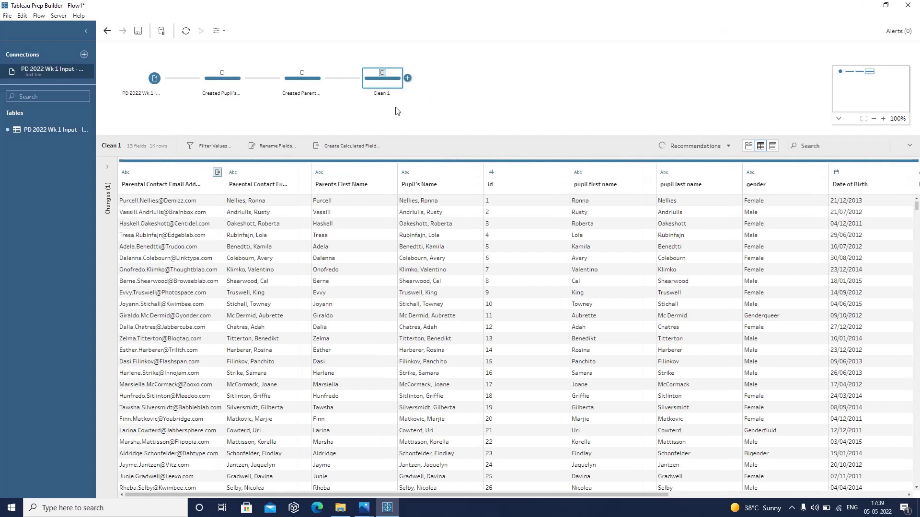
- Rename the last clean step in the flow as Created Email Address
double_click(389, 94)
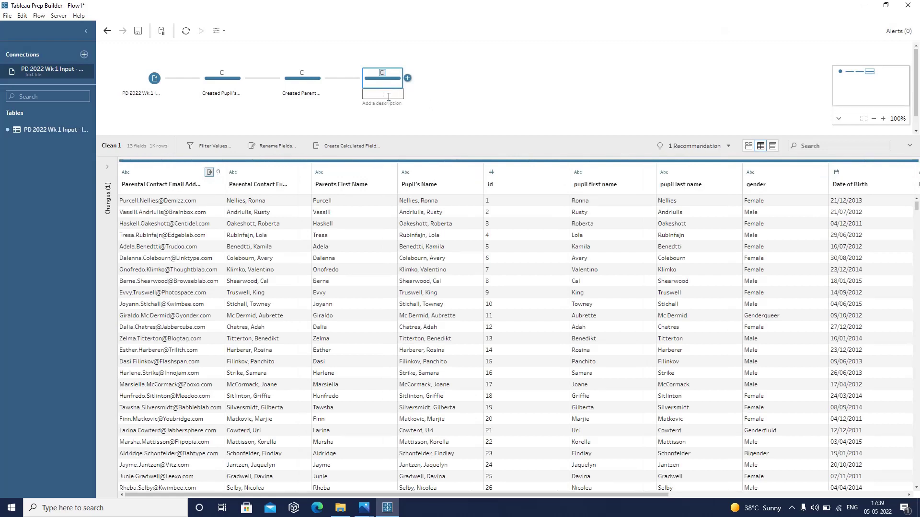
type("Created Email")
type(" Addres")
type("s")
key("Return")
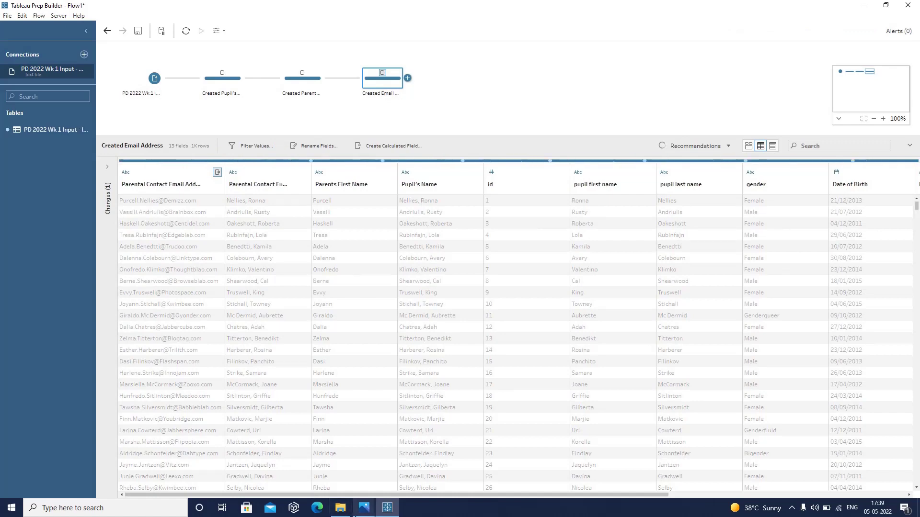
- Check the academic year rules in the requirements image in Photos, and add a clean step after Created Email Address in Tableau Prep Builder
mouse_move(361, 509)
left_click(326, 476)
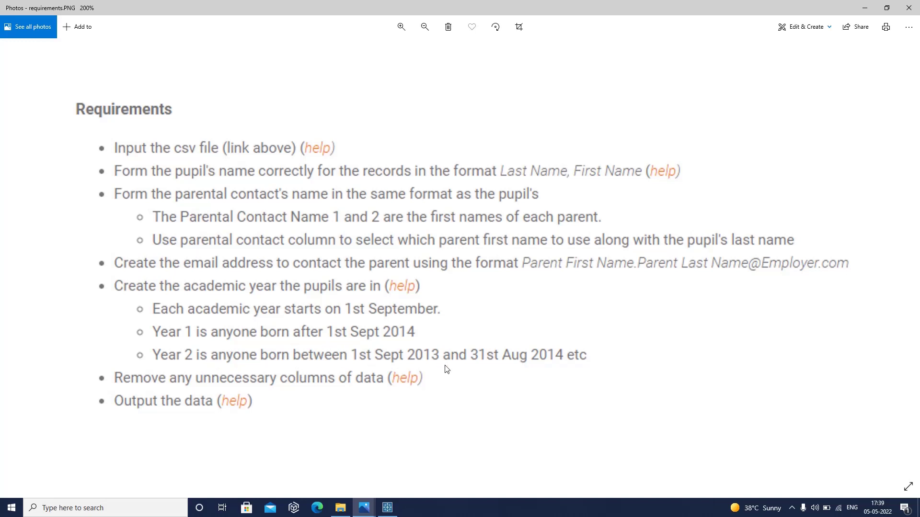
left_click(387, 508)
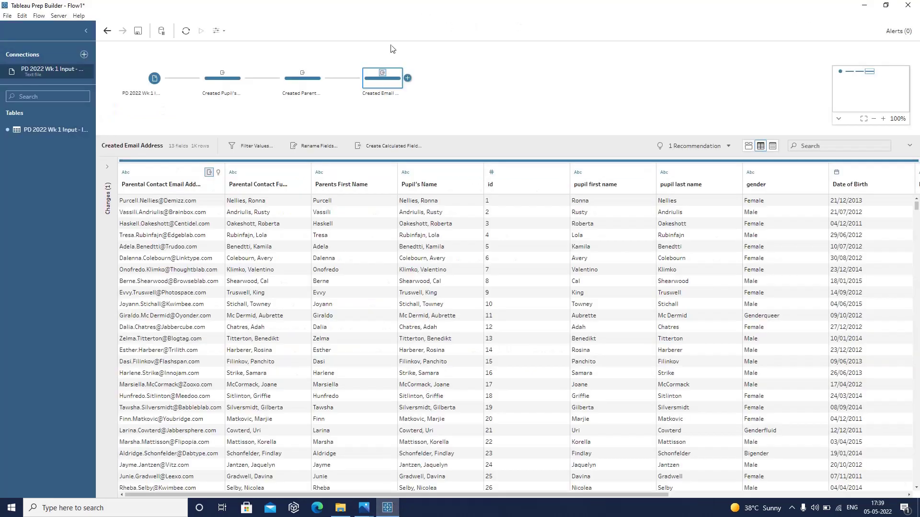
left_click(408, 78)
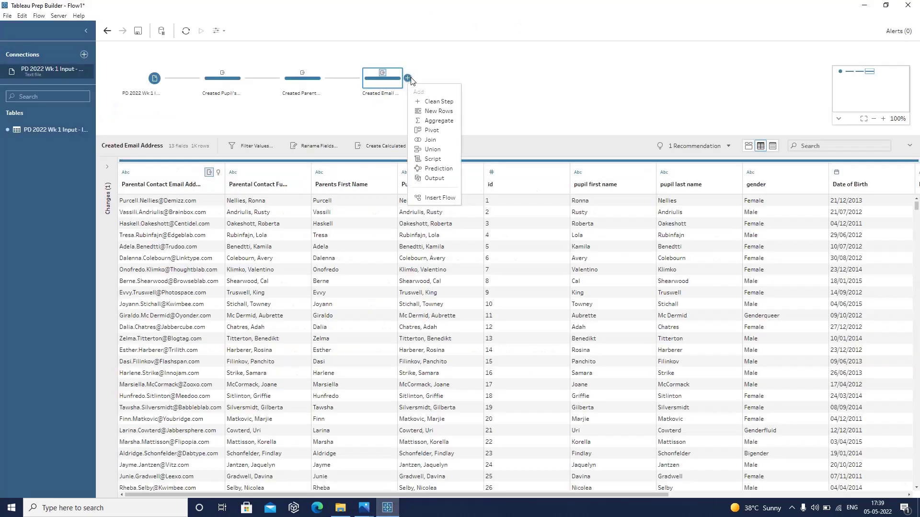
left_click(448, 102)
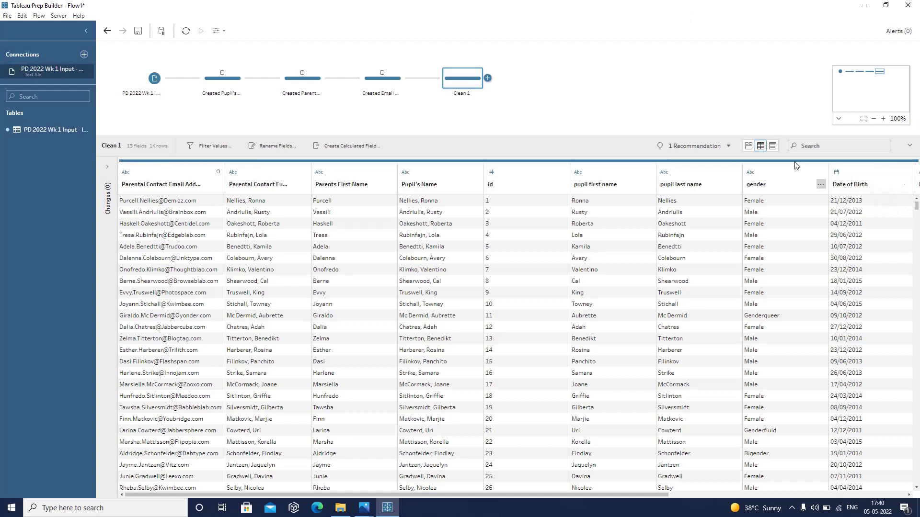
- Show the new clean step in profile view with Date of Birth visible, and start a calculated field named Academic Year
left_click(748, 147)
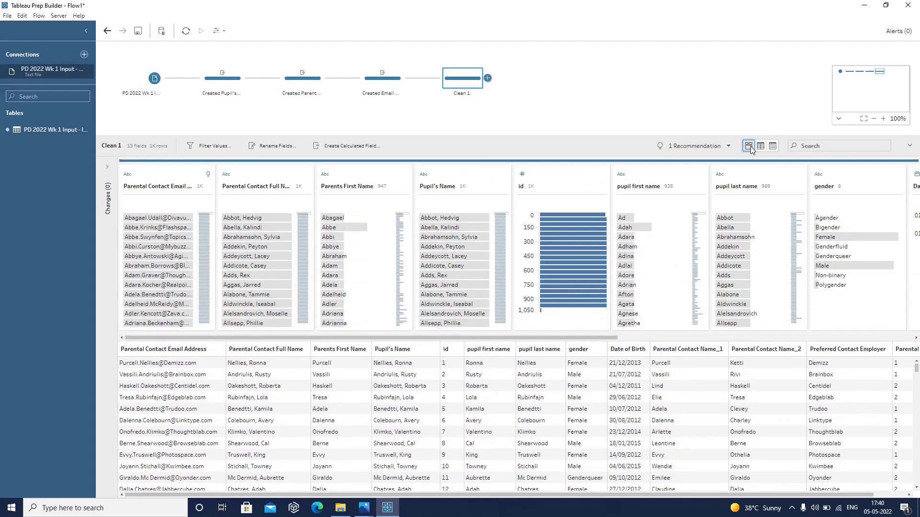
left_click_drag(595, 337, 865, 347)
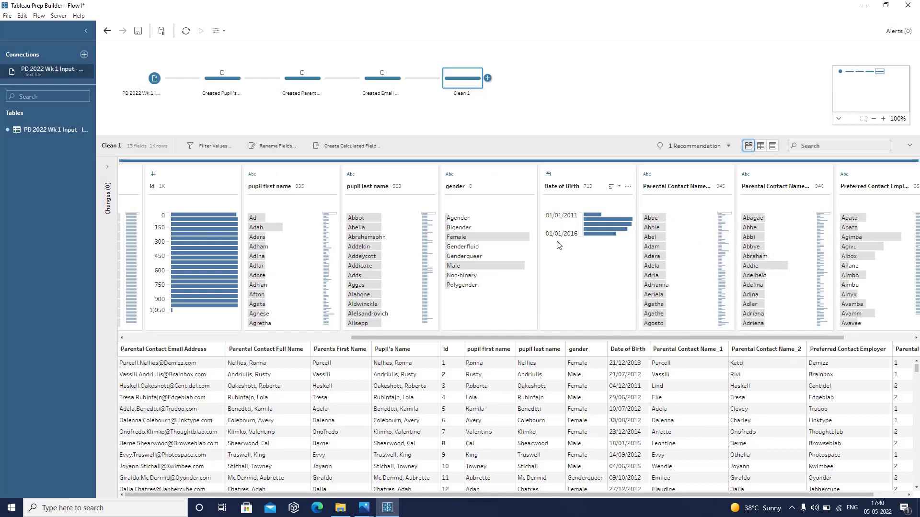
left_click(352, 148)
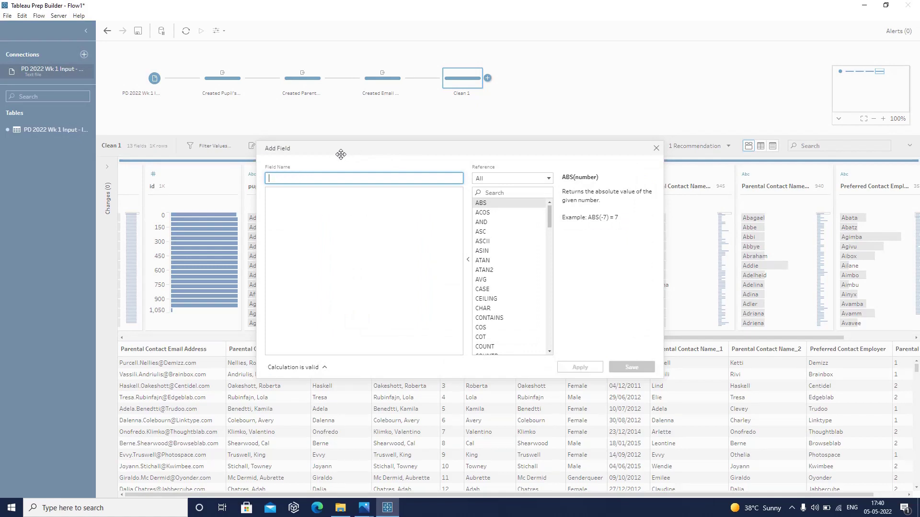
type("Academi")
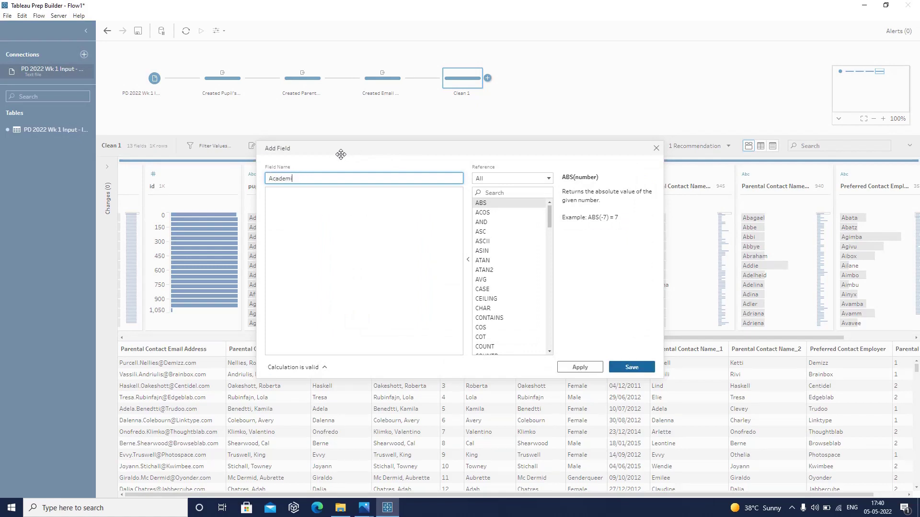
type("c Year")
left_click(317, 237)
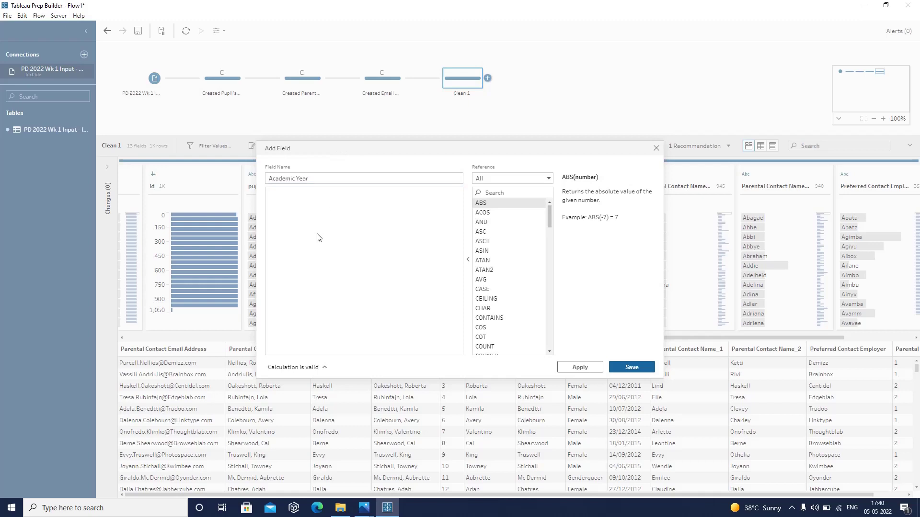
- Begin the Academic Year formula with if [Date of Birth] >= #2014-09-01# THEN 1
type("if do")
key("Return")
type(">= #2014-09-01")
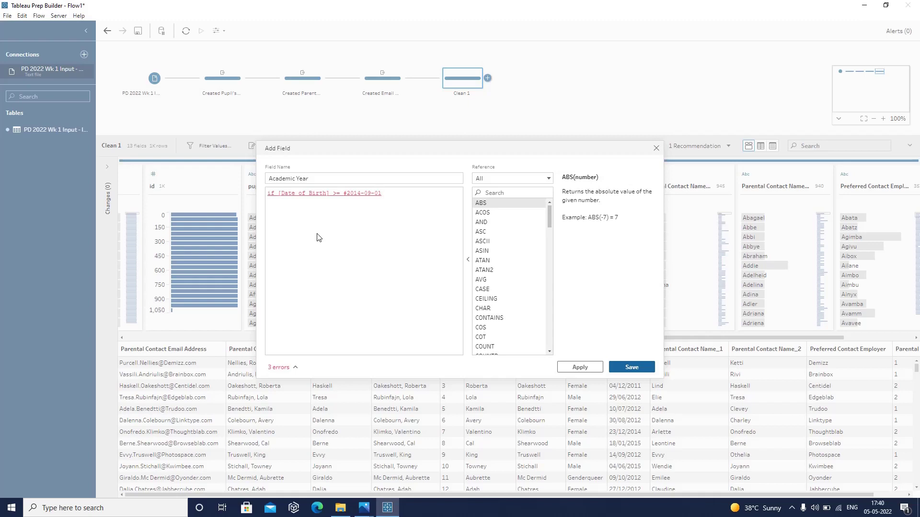
type("# THEN 1")
- Add a second line to the formula: ELSEIF [Date of Birth] >= #2013-09-01# THEN 2
key("Return")
type("els")
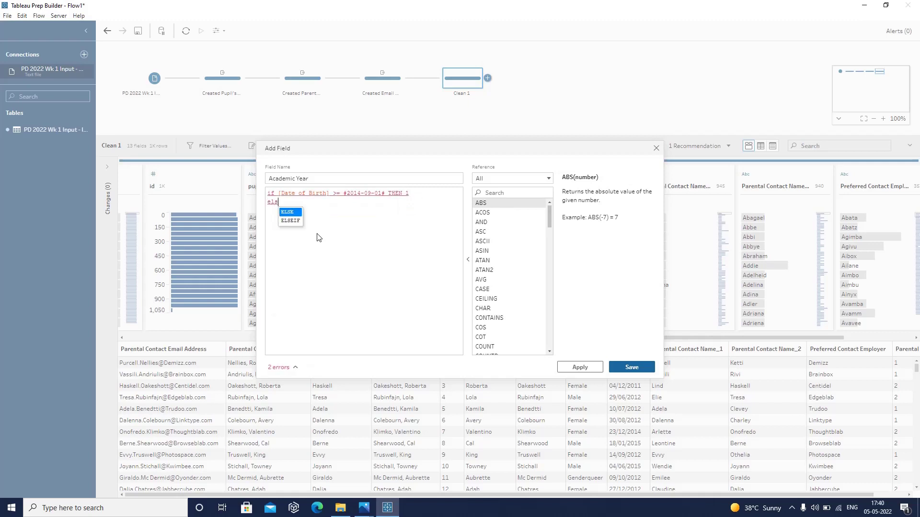
key("Down")
key("Return")
type("d")
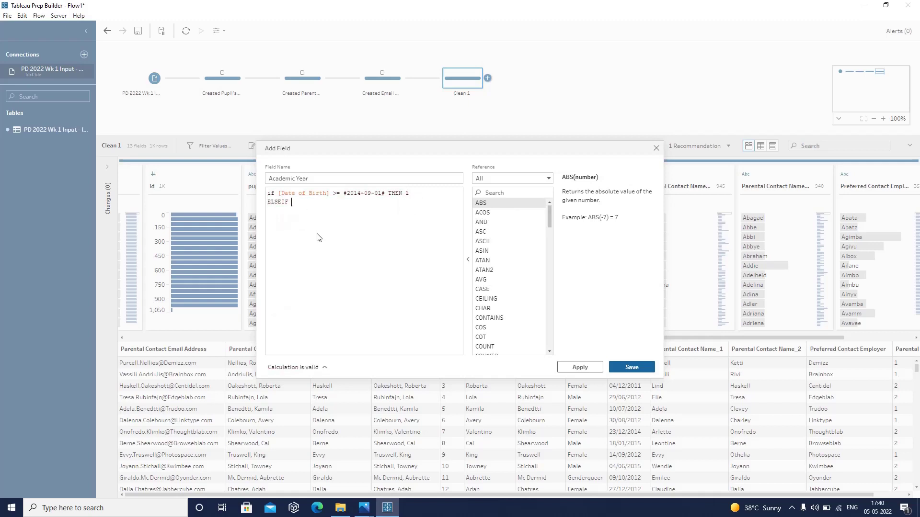
type("ate")
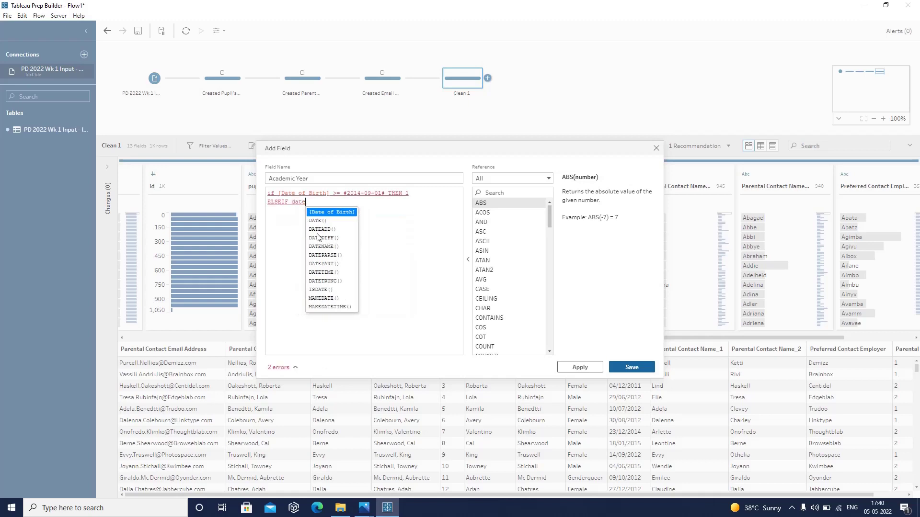
key("Return")
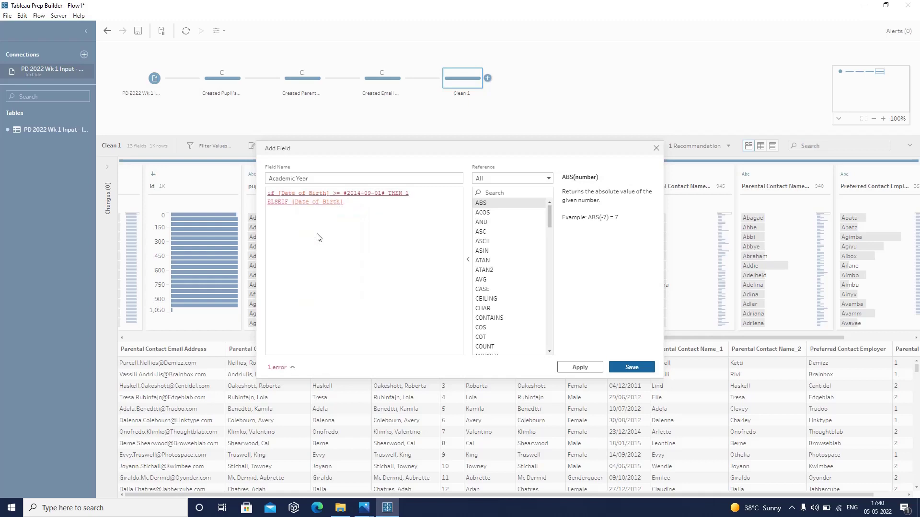
type(">=")
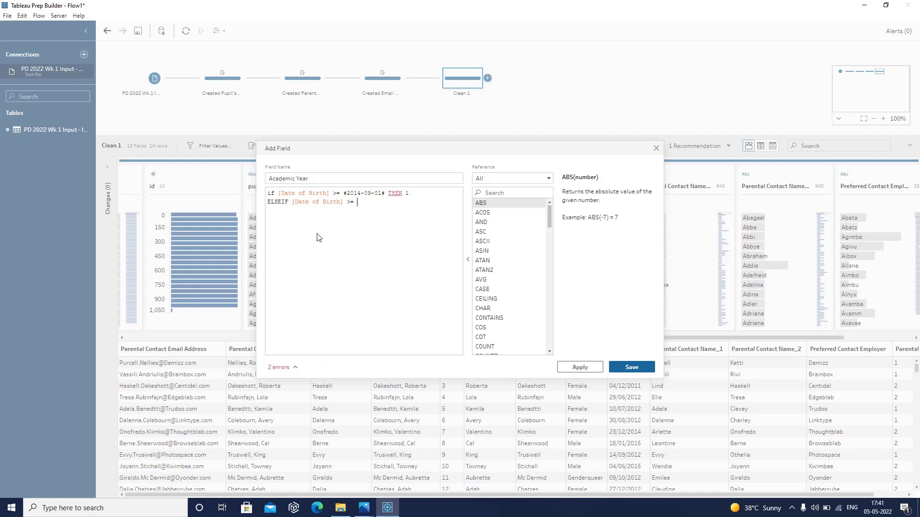
type(" #201")
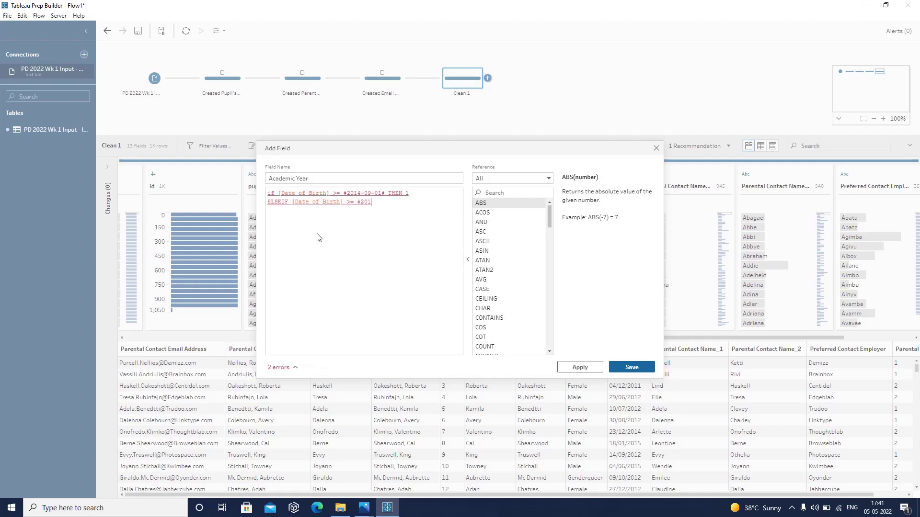
type("3-09-")
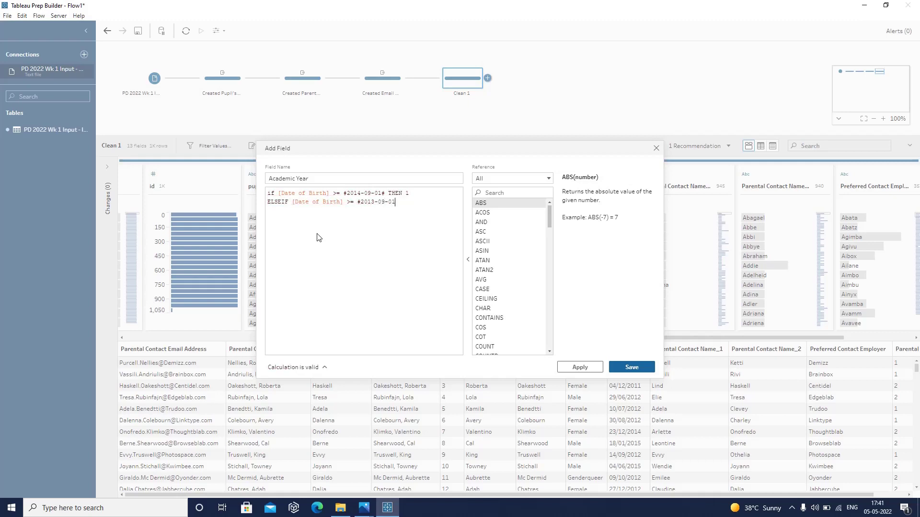
type("01# THEN")
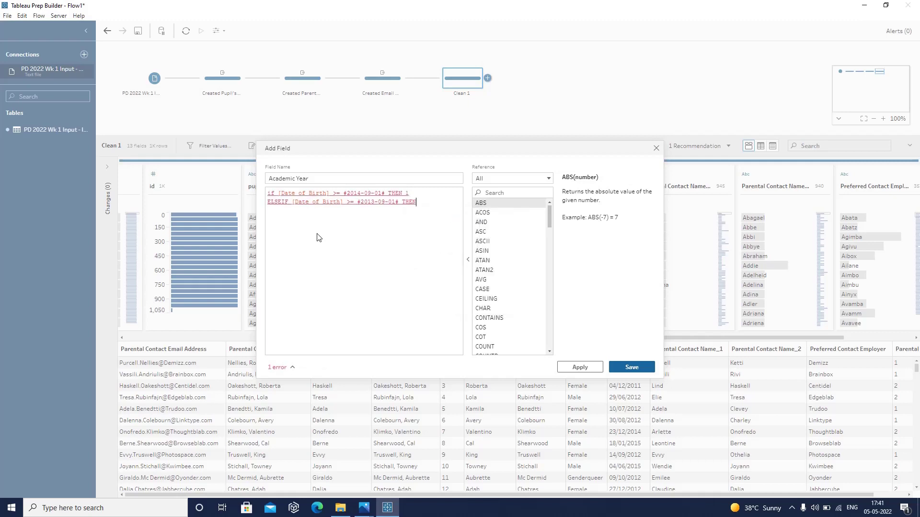
type(" 2")
- Add a third line to the formula: ELSEIF [Date of Birth] >= #2012-09-01# THEN 3
key("Return")
type("els")
key("Down")
key("Return")
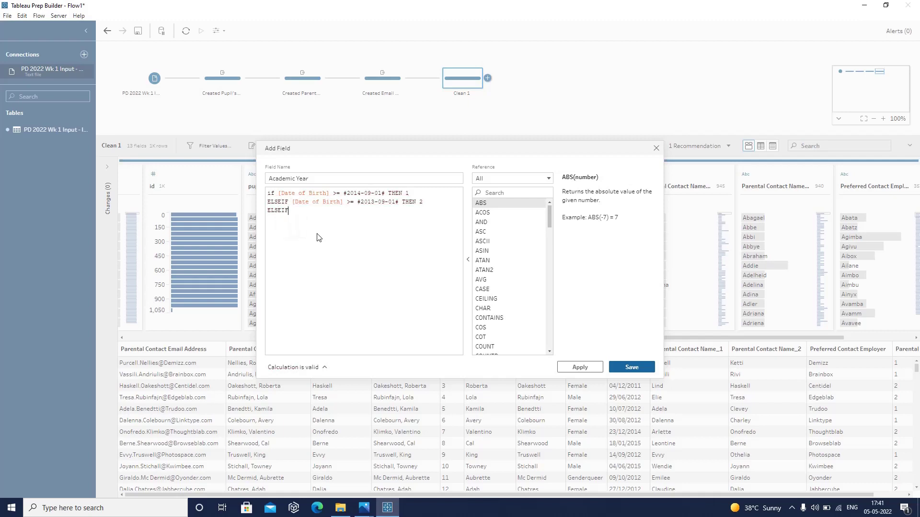
type("[D")
key("Return")
type(">= #2012")
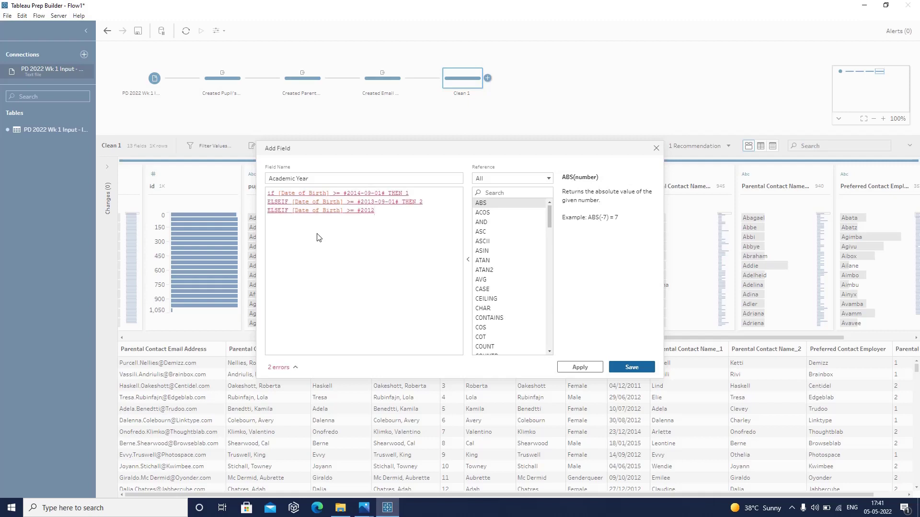
type("-09-01")
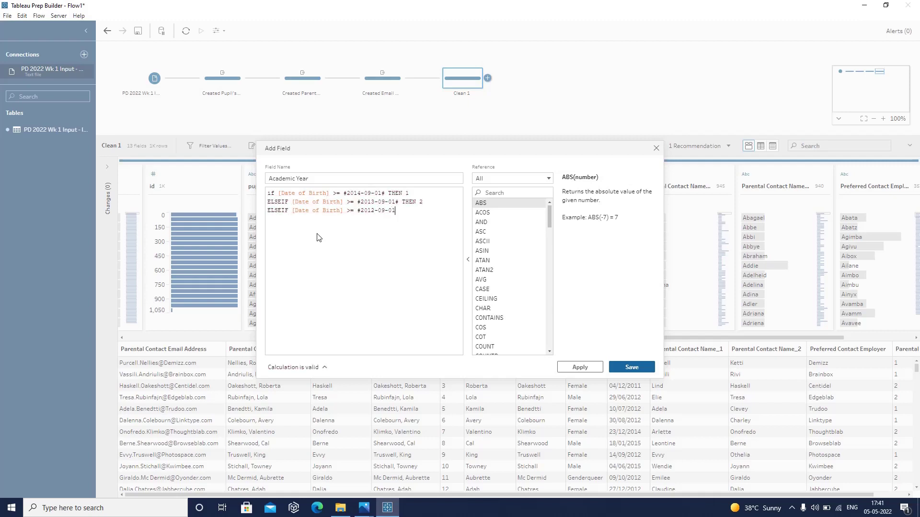
type("# THEN")
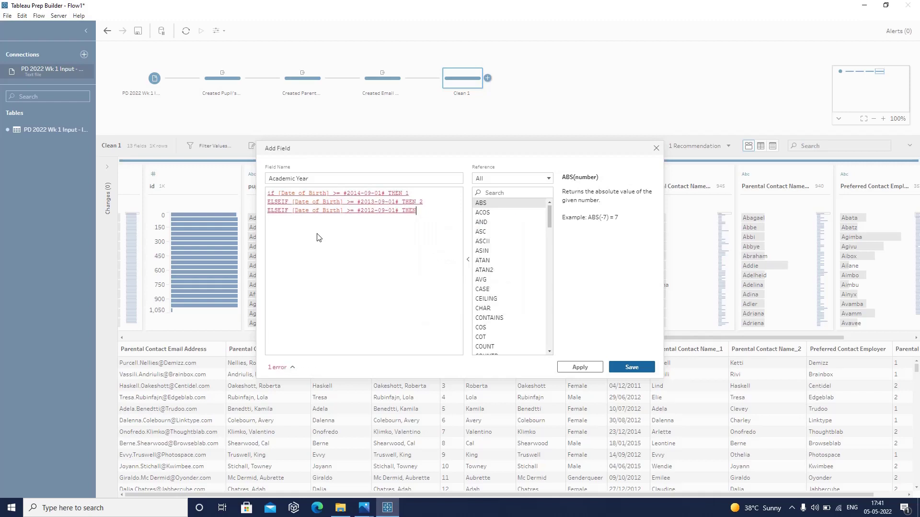
type(" 3")
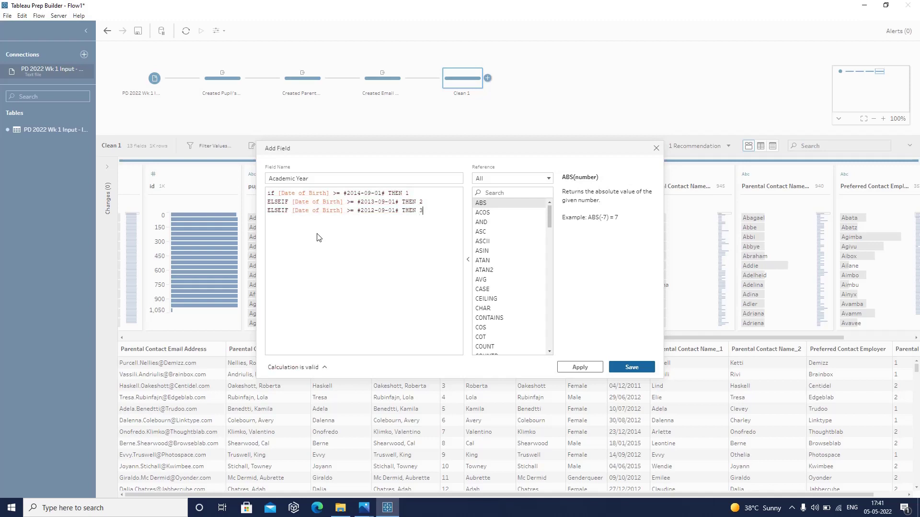
- Add a fourth line to the Academic Year formula: ELSEIF [Date of Birth] >= #2011-09-01# THEN 4
key("Return")
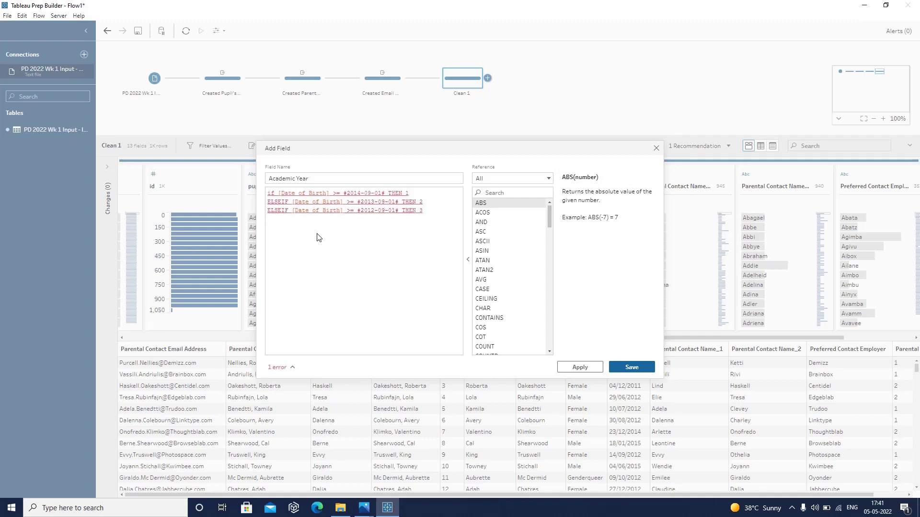
type("ELSEIF")
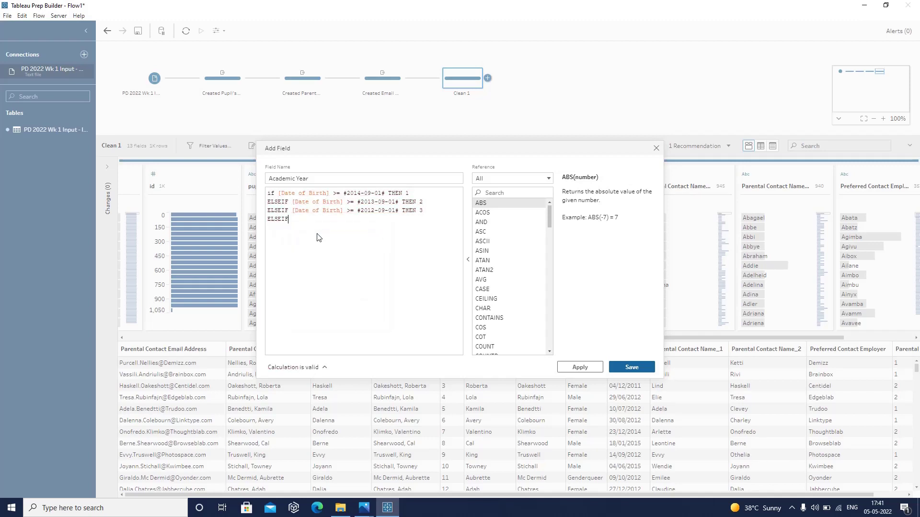
type(" date")
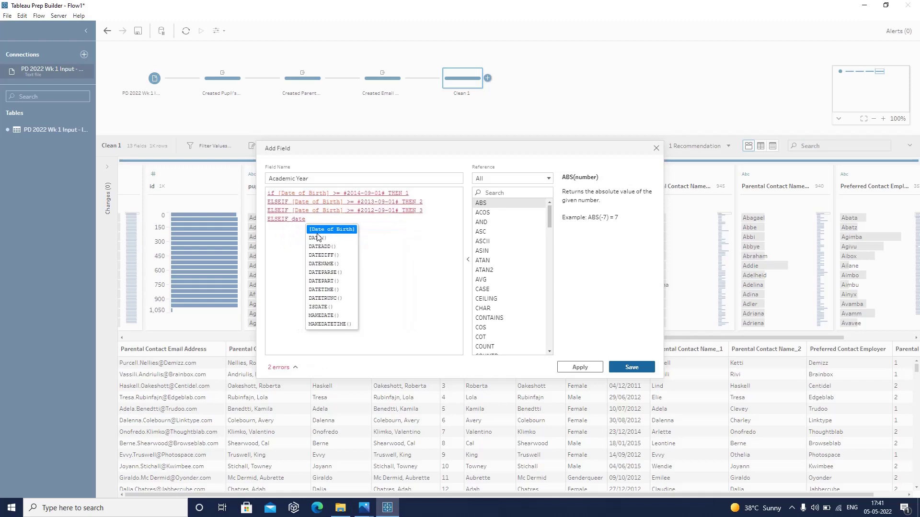
key("Return")
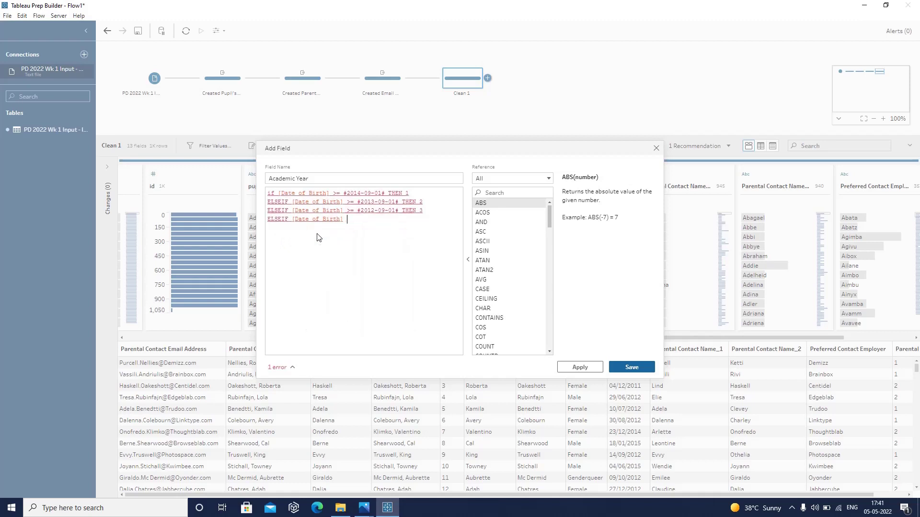
type(">=")
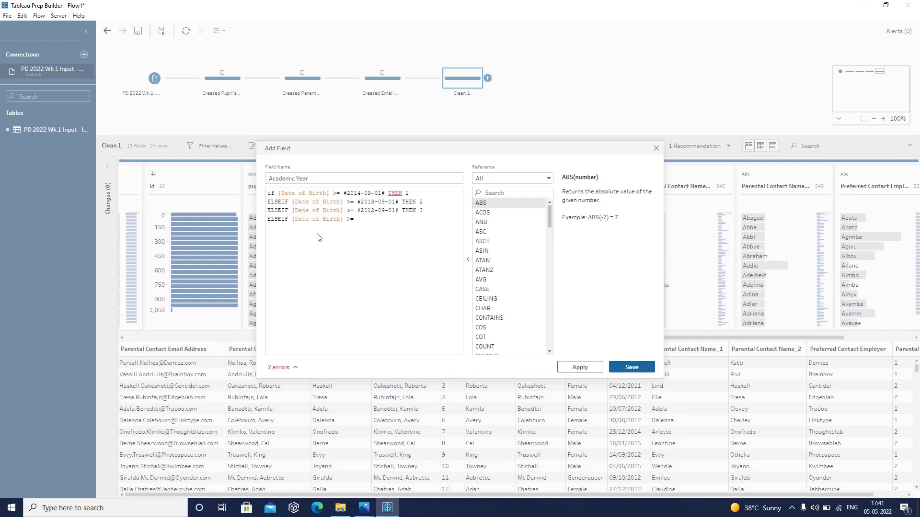
type("#2011")
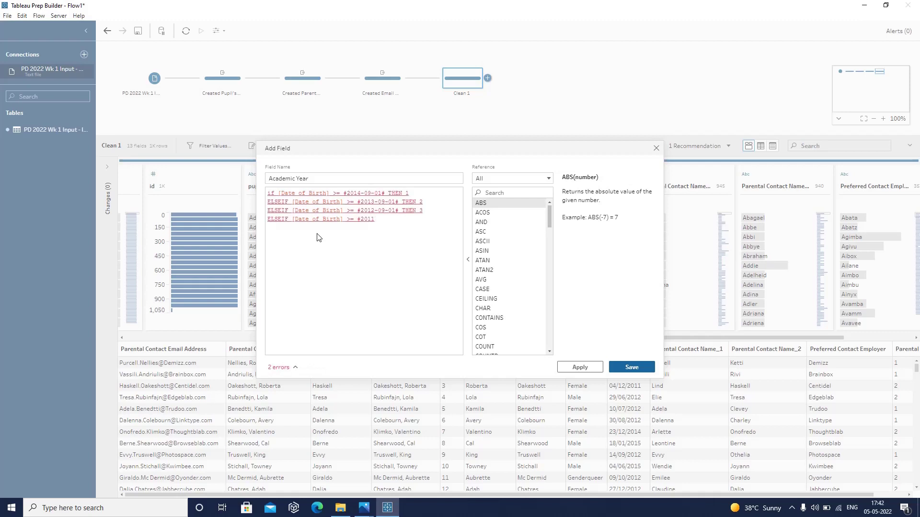
type("-09-01# THEN ")
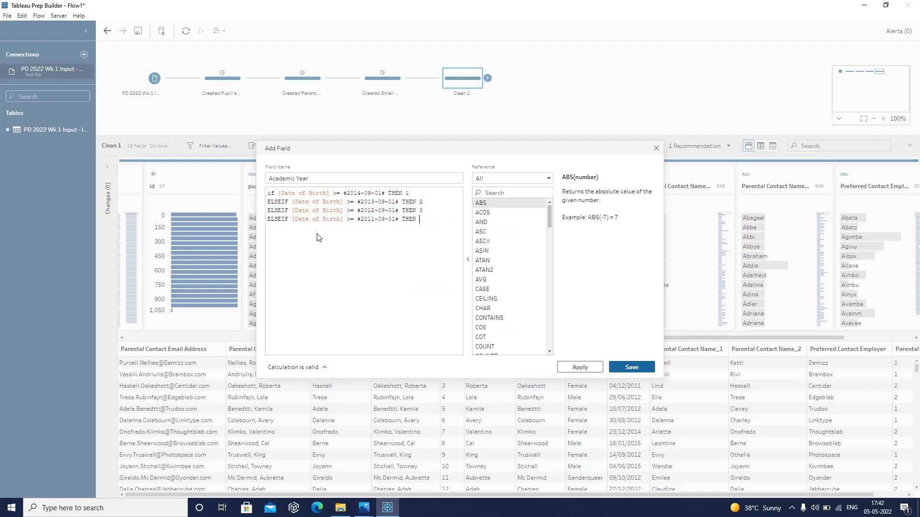
type("4")
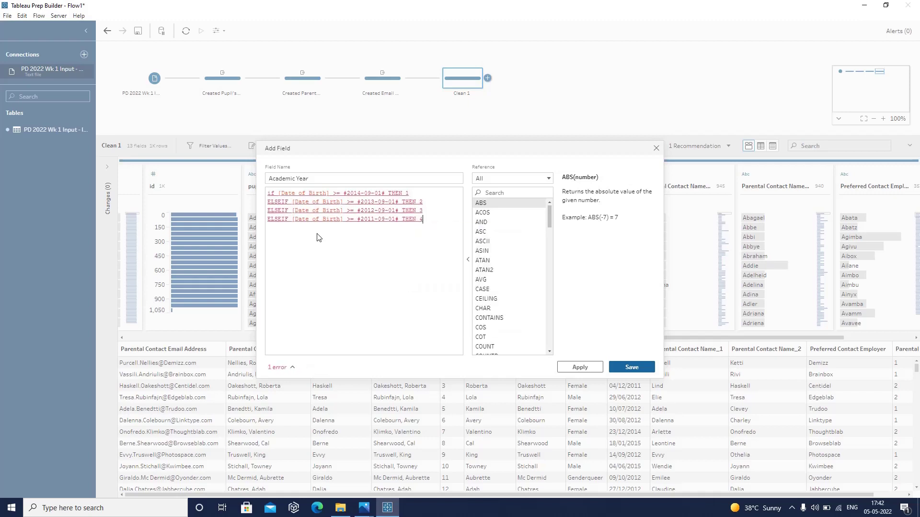
- Close the Academic Year formula with END, save the calculated field and show it in the profile view
key("Return")
type("END")
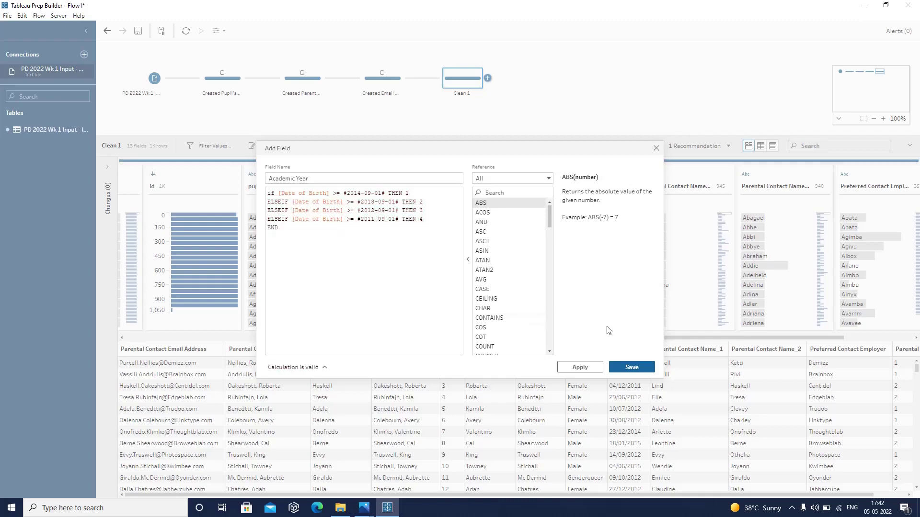
left_click(640, 369)
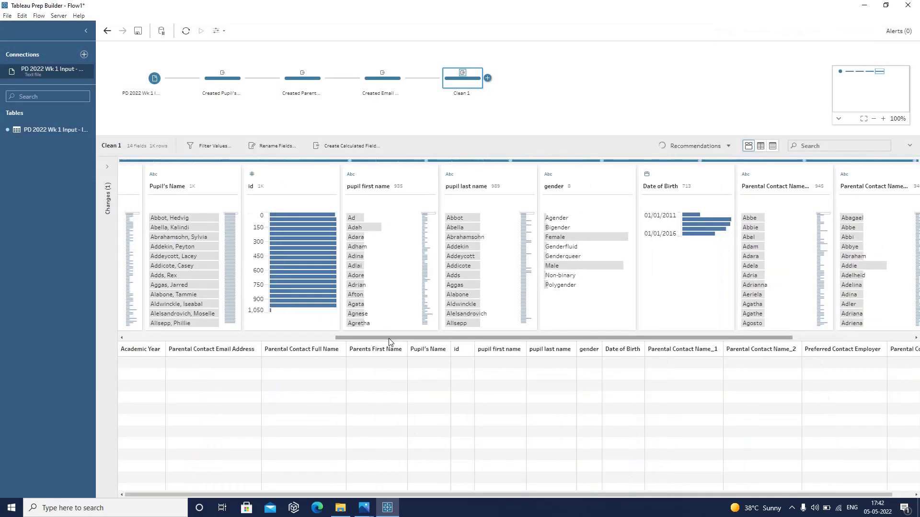
left_click_drag(384, 338, 152, 336)
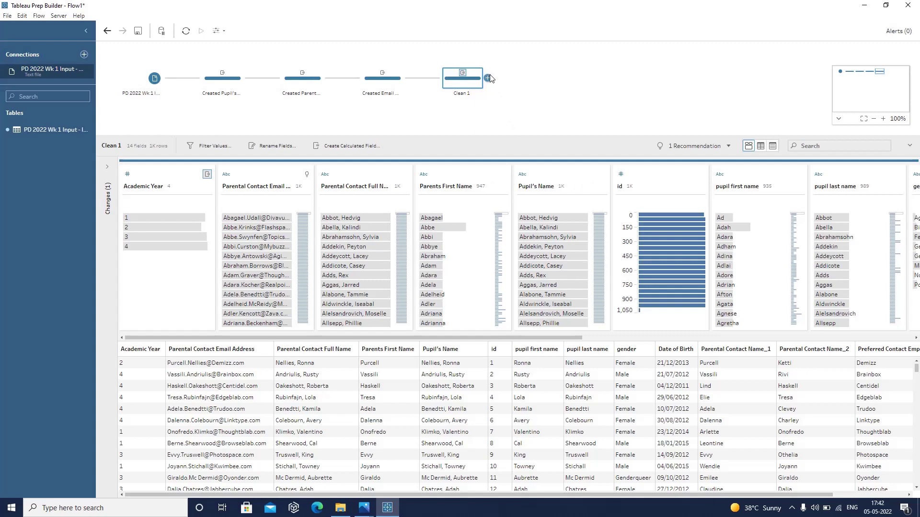
- Rename the current clean step to Academic Year and add another clean step after it
double_click(463, 95)
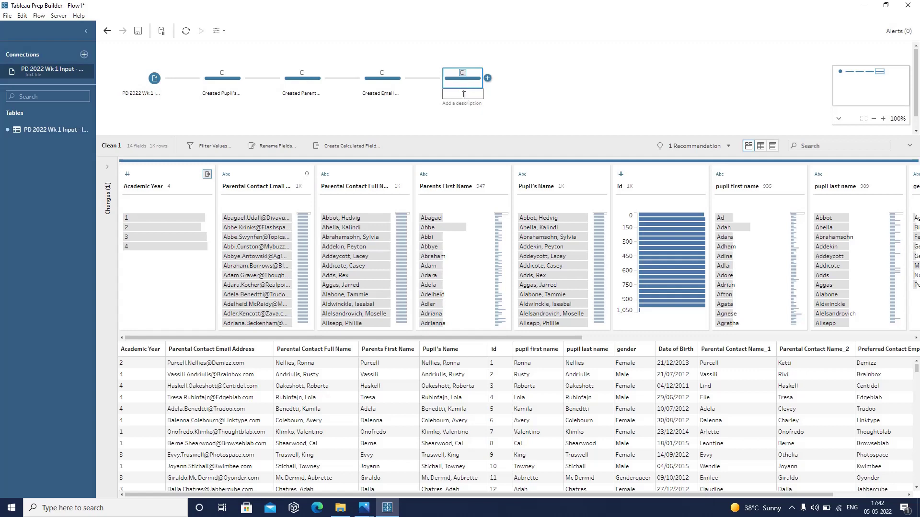
type("Academic Year")
left_click(555, 94)
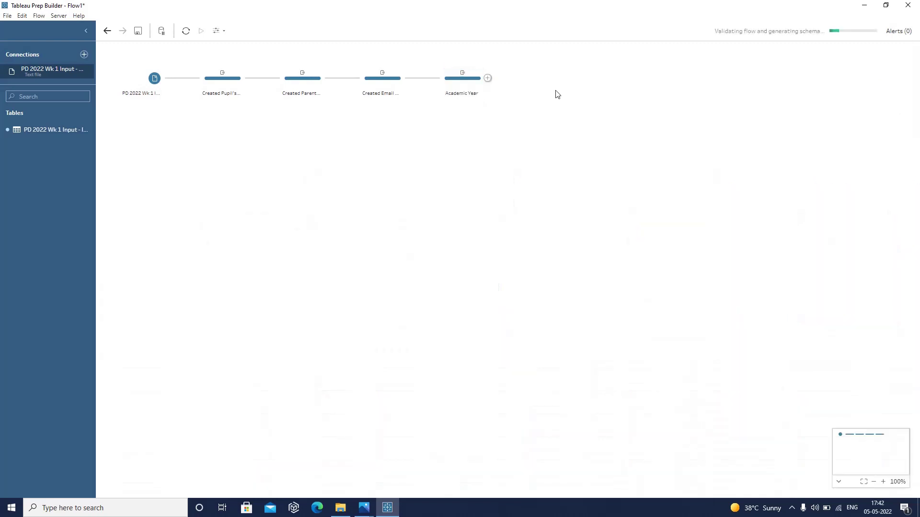
left_click(487, 78)
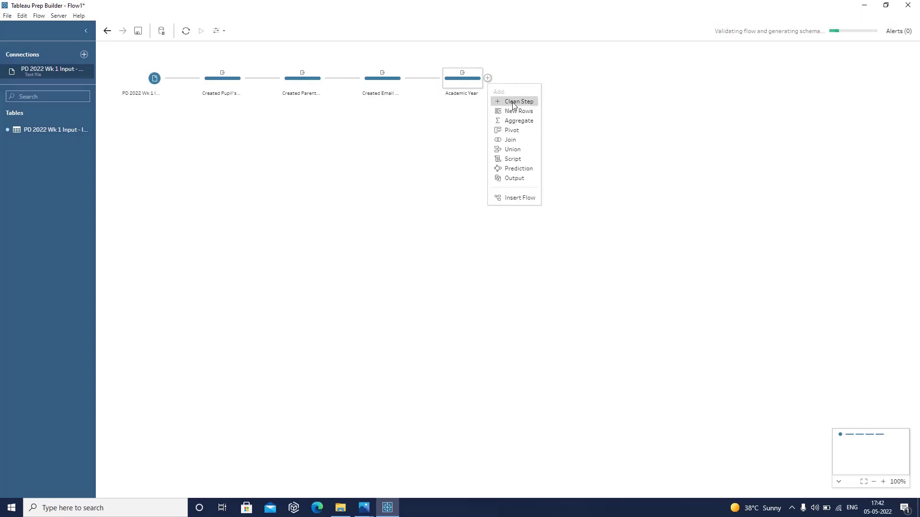
left_click(514, 101)
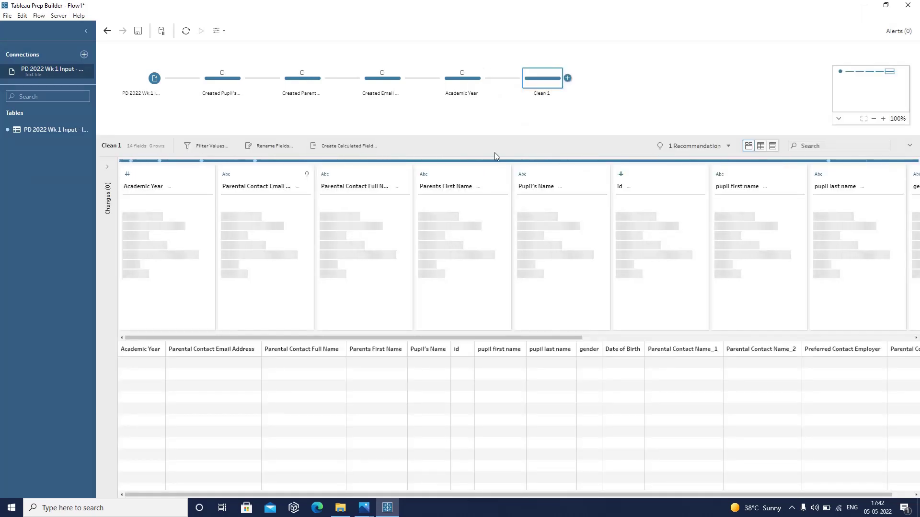
- Check the column order in output.PNG in Photos, return to Tableau Prep Builder and place Pupil's Name directly after Academic Year
left_click(364, 507)
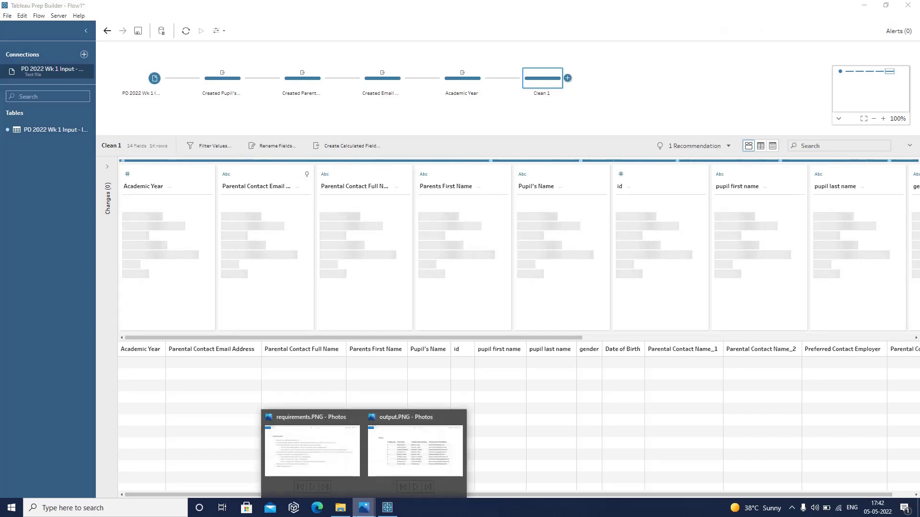
left_click(407, 469)
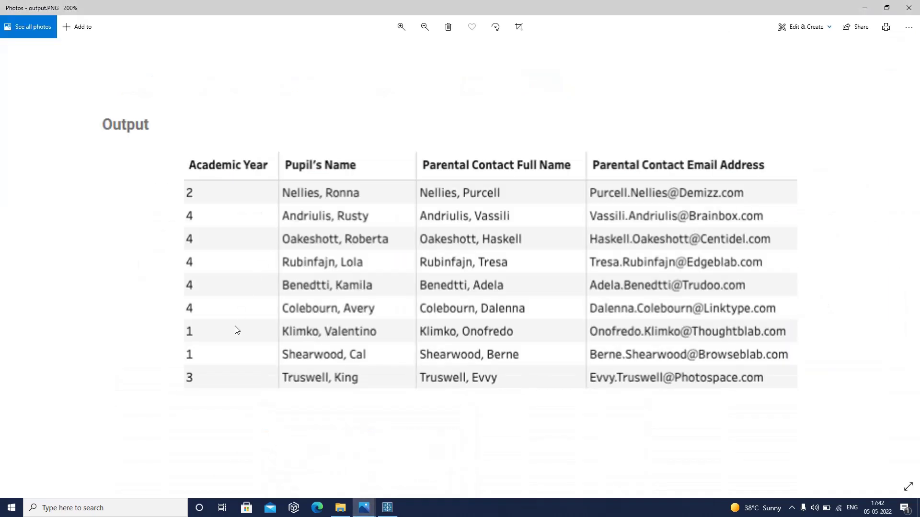
left_click(387, 508)
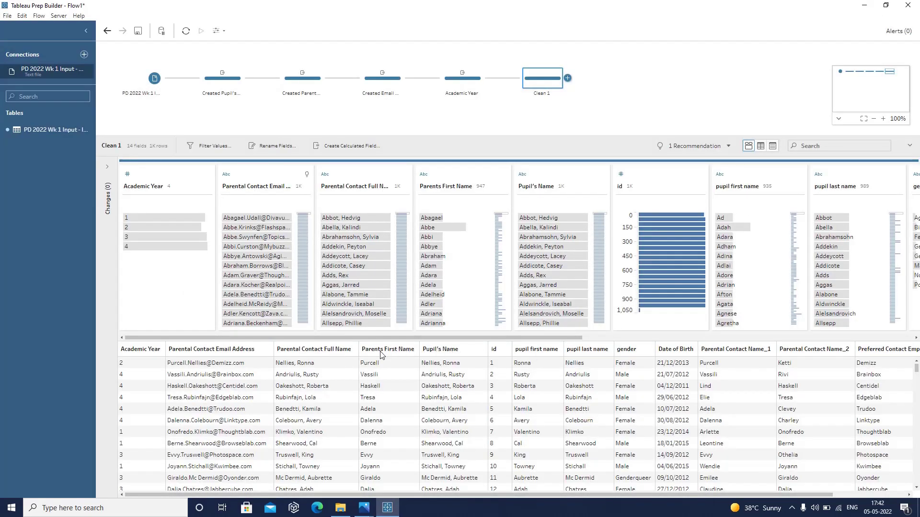
left_click(439, 350)
left_click_drag(444, 355, 185, 350)
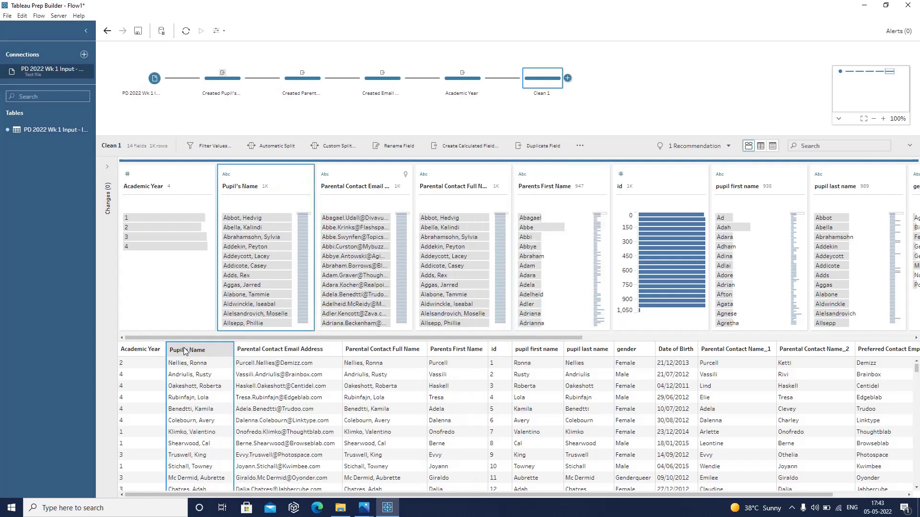
- Check output.PNG in Photos again, return to Tableau Prep Builder and place Parental Contact Full Name directly after Pupil's Name
mouse_move(375, 513)
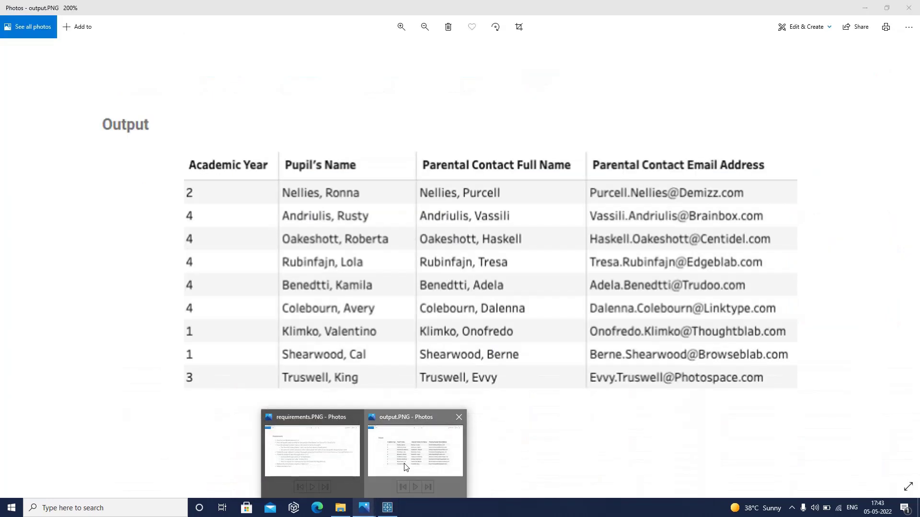
left_click(415, 450)
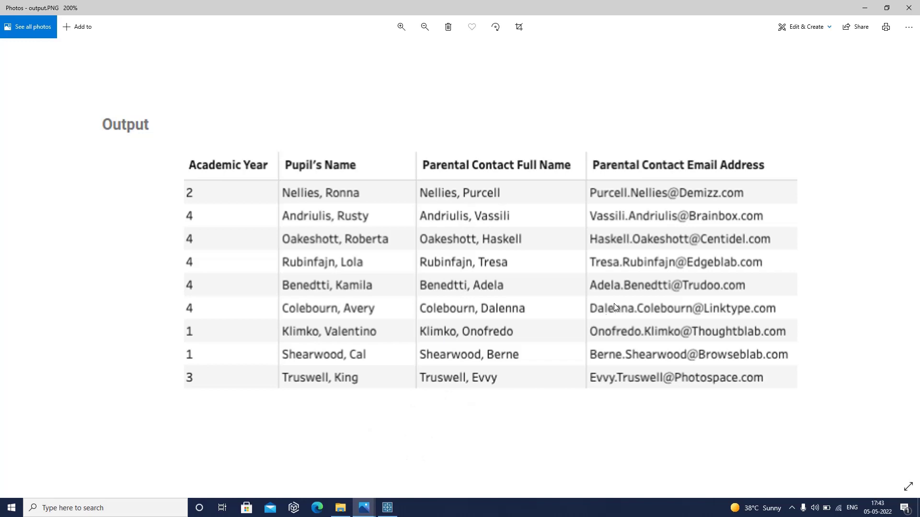
left_click(392, 512)
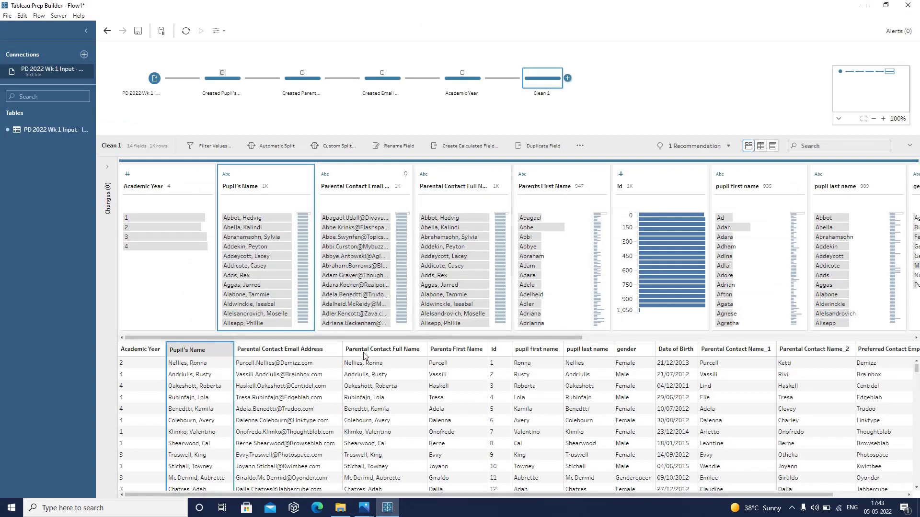
left_click_drag(344, 352, 266, 353)
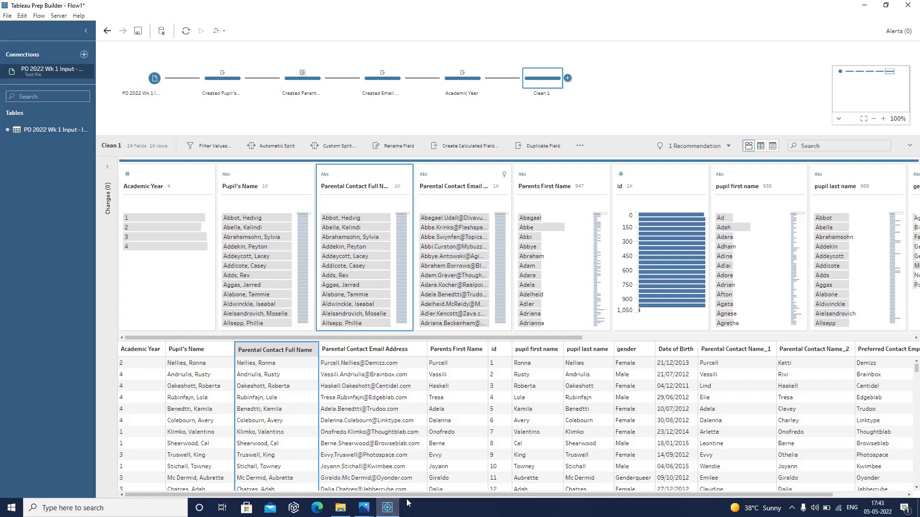
- Remove all fields from Parents First Name through Parental Contact, leaving only the four fields required for the output
left_click_drag(409, 495, 482, 495)
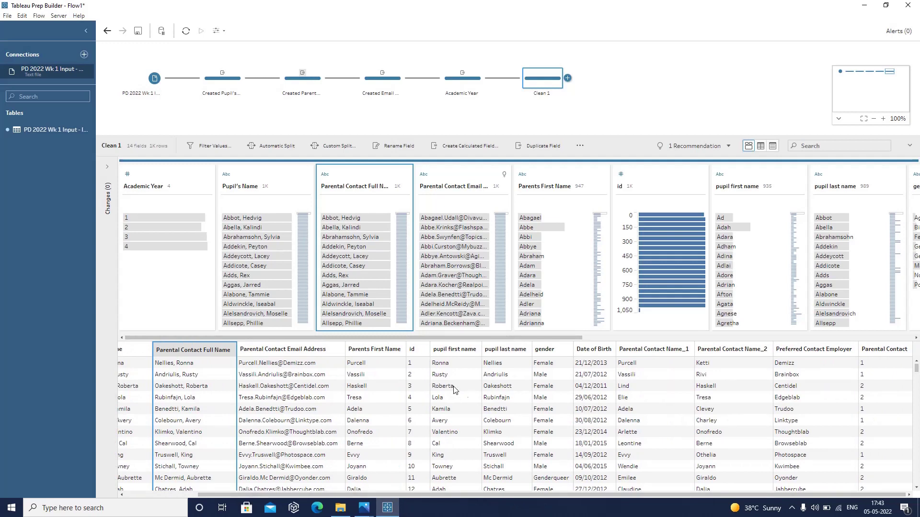
left_click(379, 353)
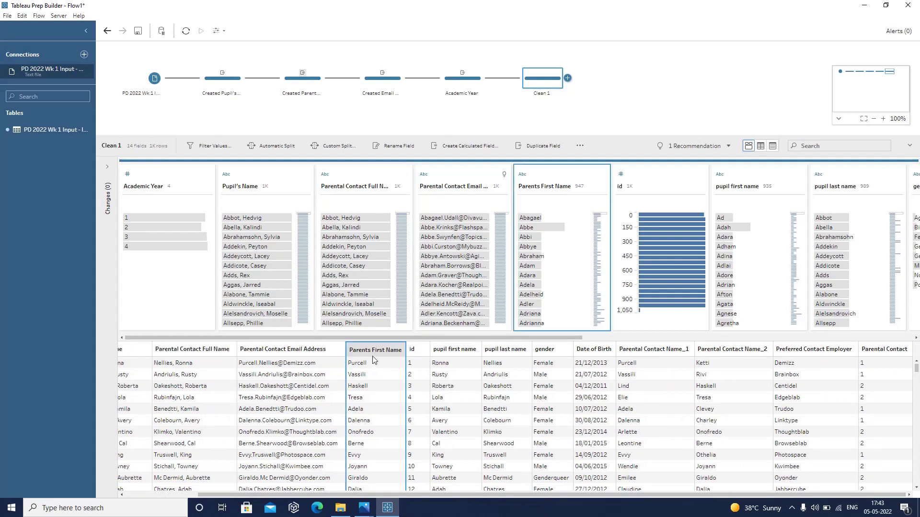
left_click(890, 354, "shift")
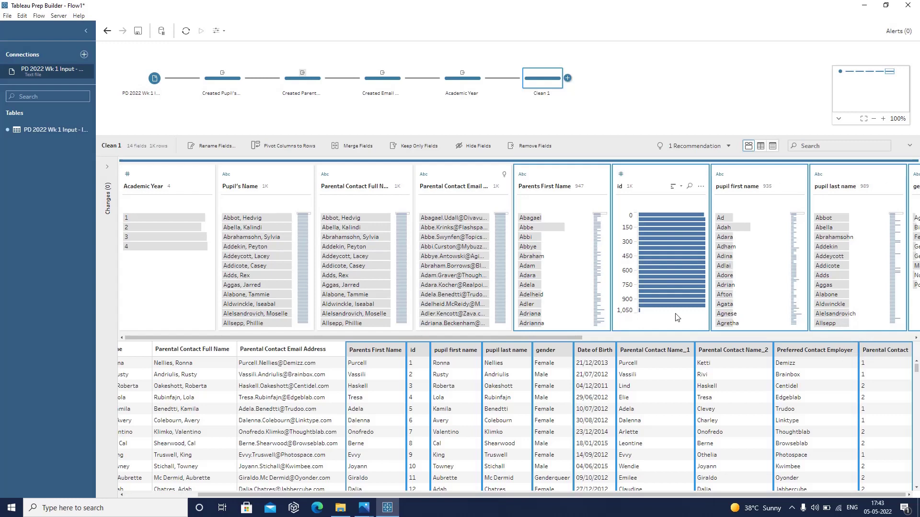
left_click_drag(550, 337, 918, 338)
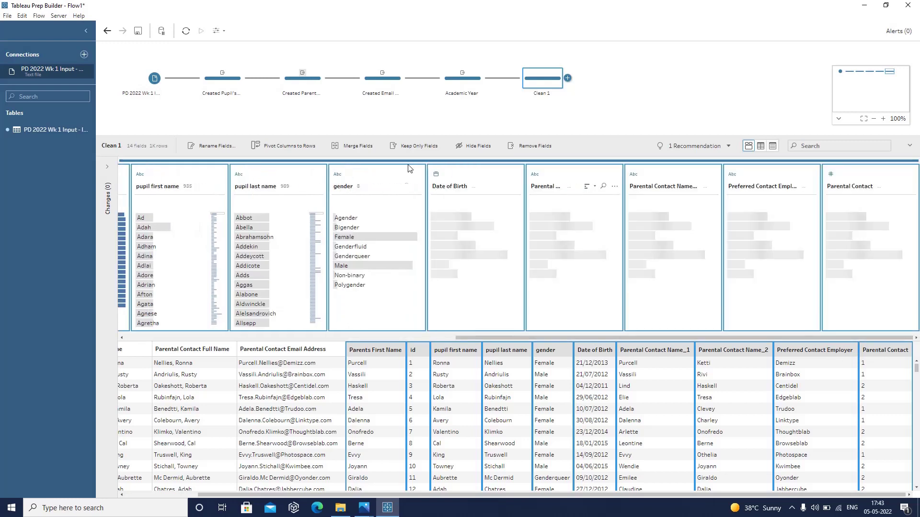
right_click(862, 175)
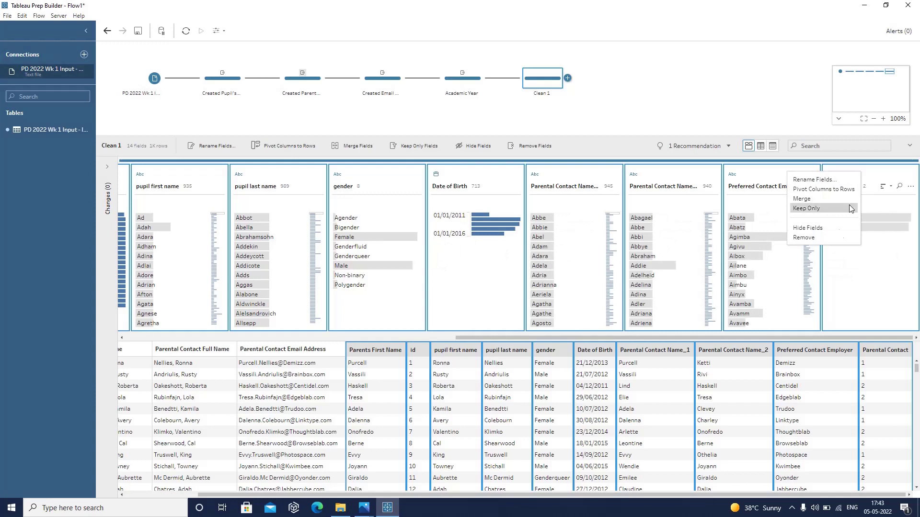
left_click(826, 239)
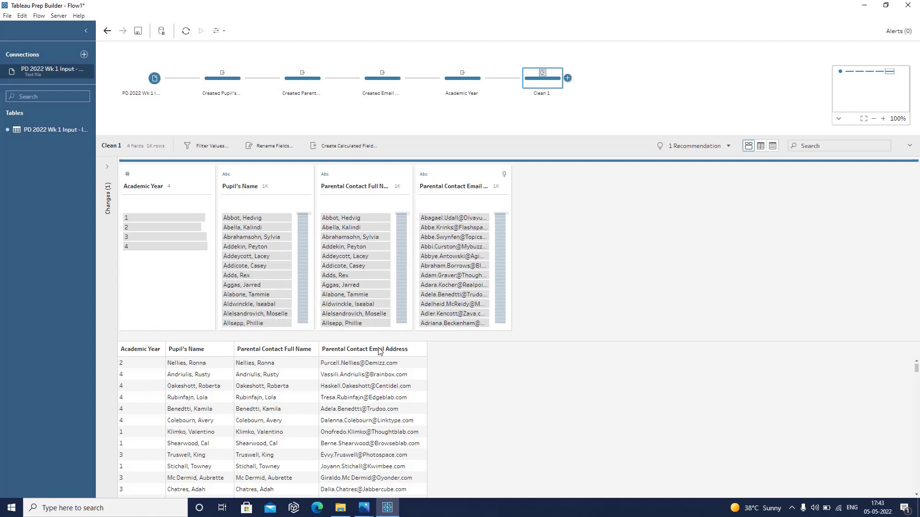
- Add an output step after Clean 1 and run the flow to a Tableau Data Extract file named Output
left_click(567, 79)
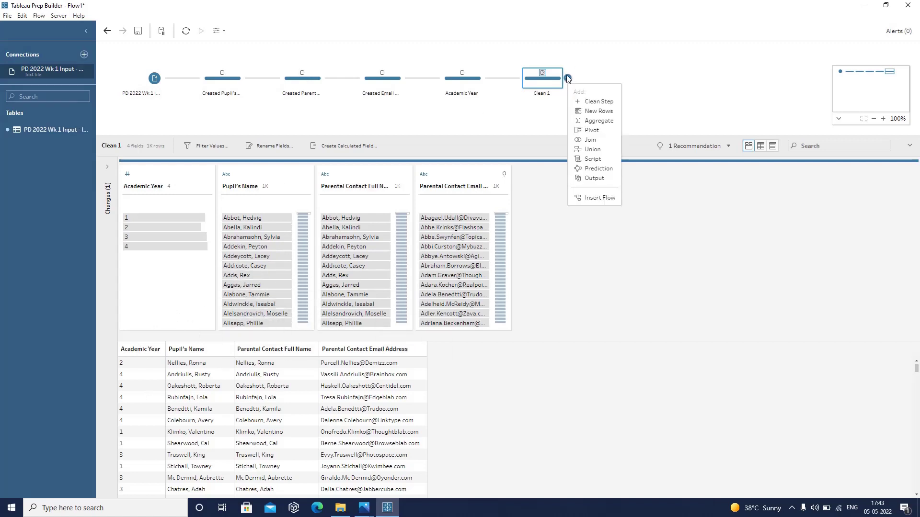
left_click(594, 179)
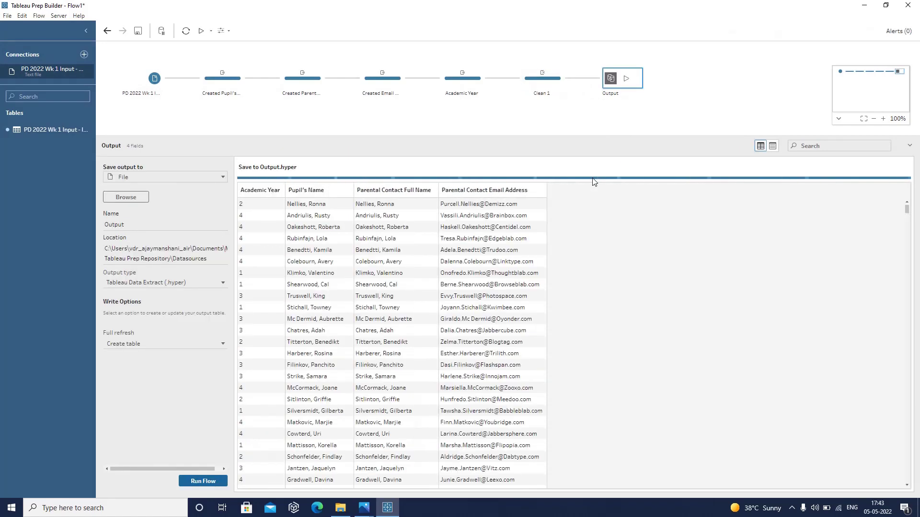
left_click(161, 177)
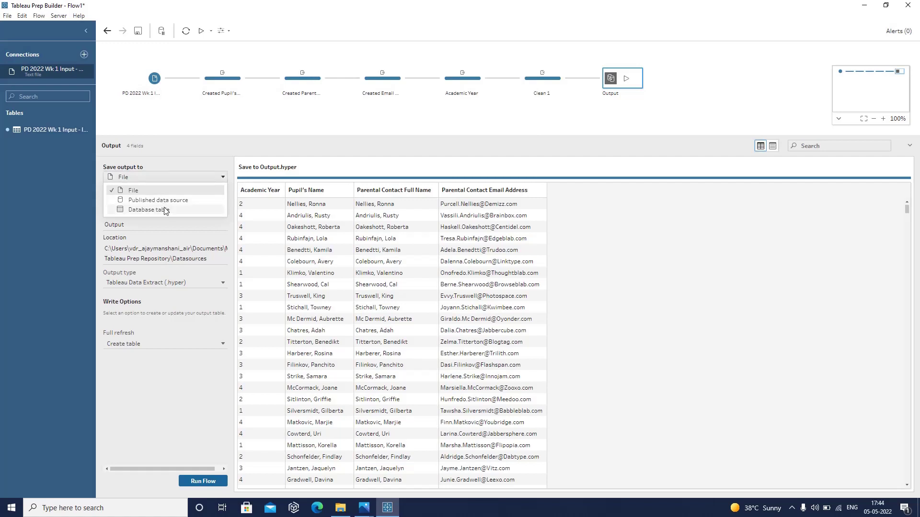
left_click(185, 470)
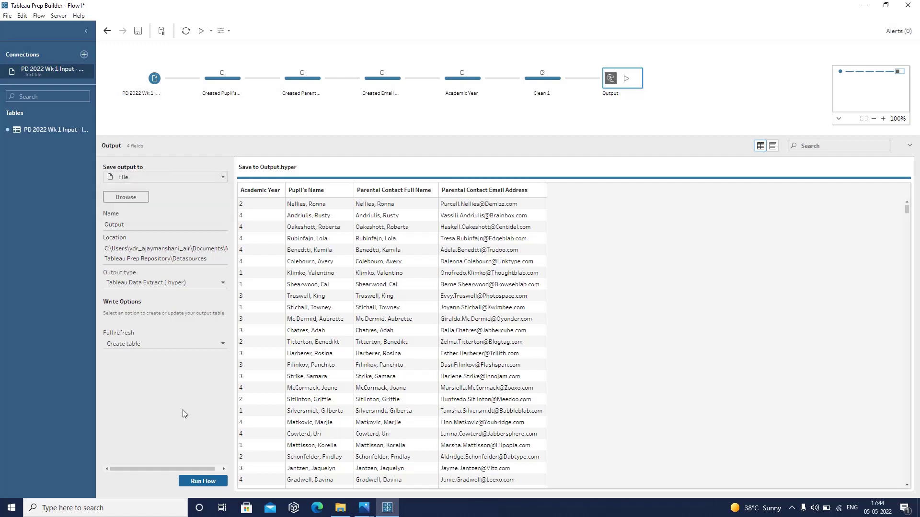
left_click(190, 481)
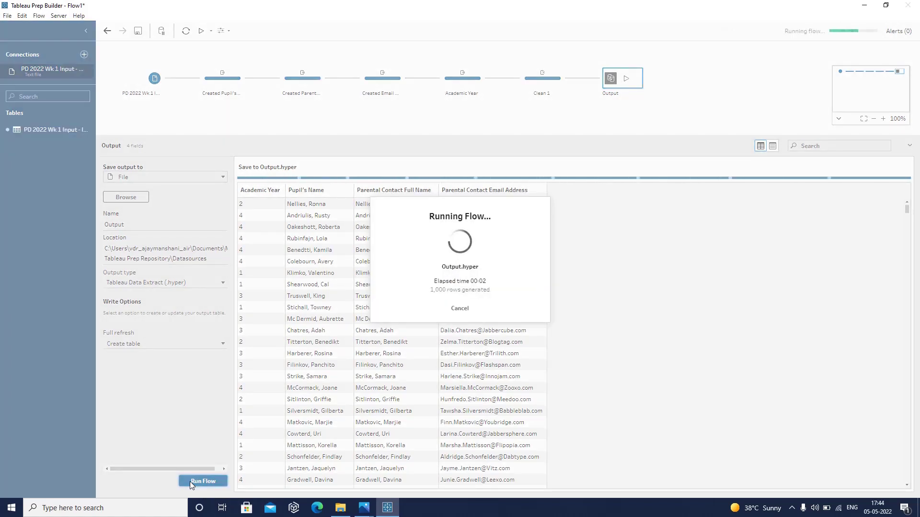
left_click(460, 308)
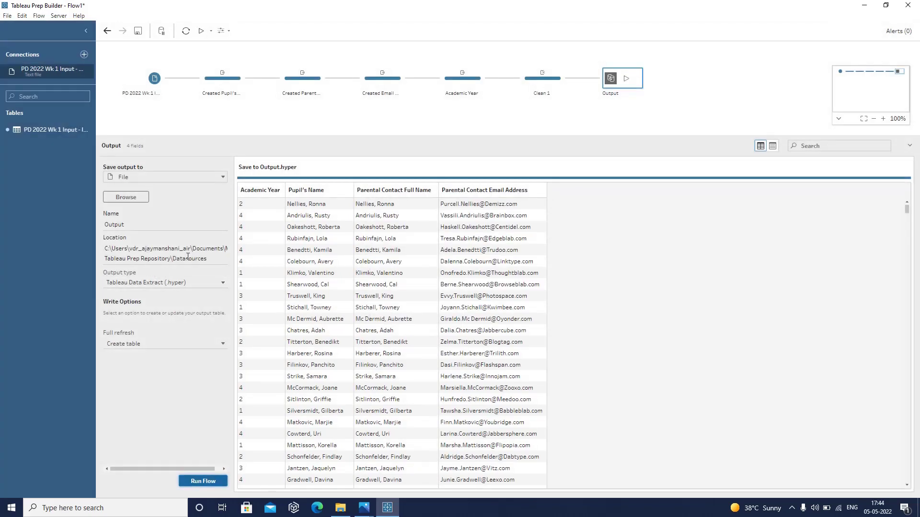
- Change the output file's location to the Desktop and name it Output234
left_click(127, 199)
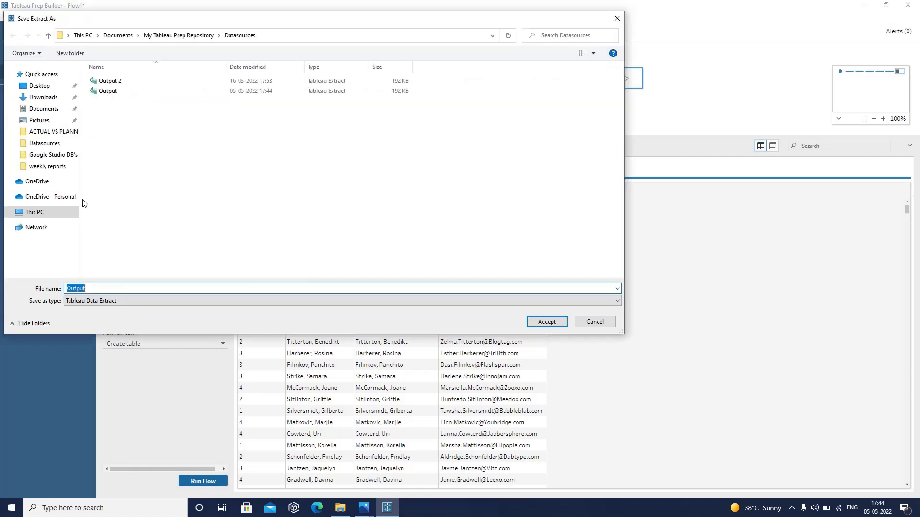
left_click(35, 89)
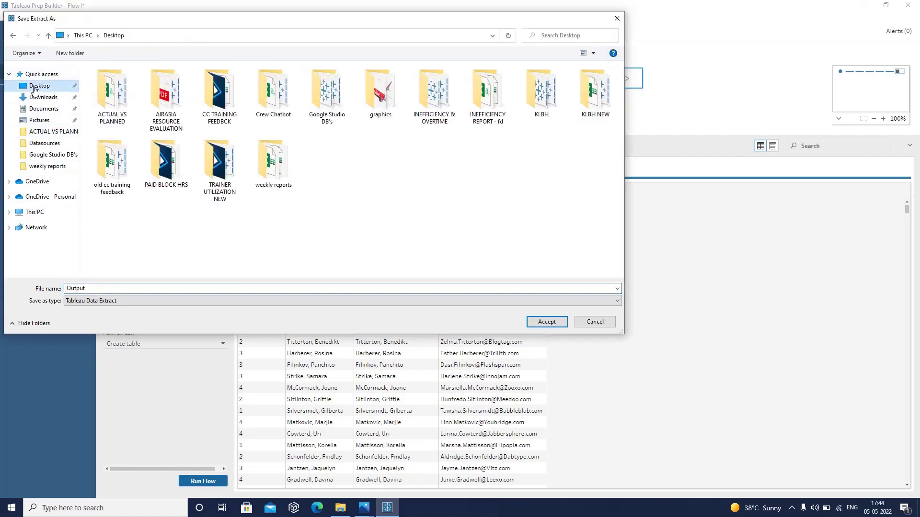
left_click(94, 287)
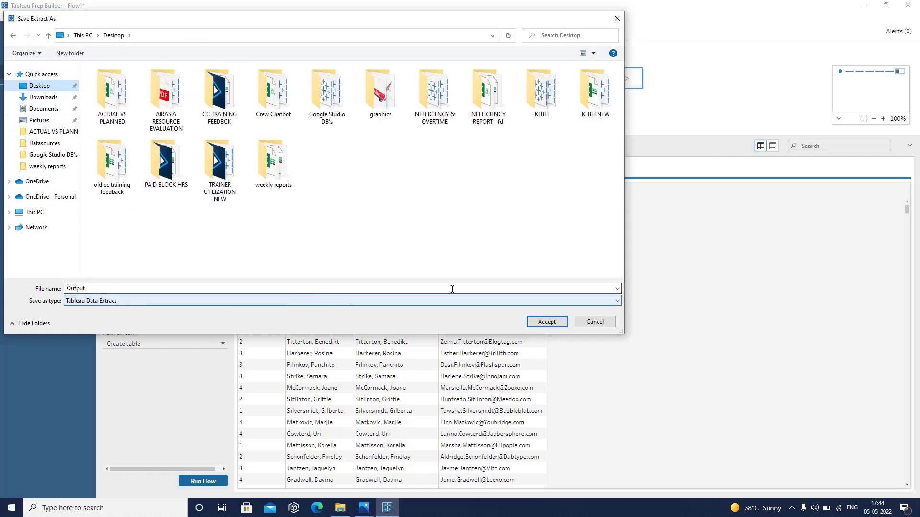
double_click(224, 291)
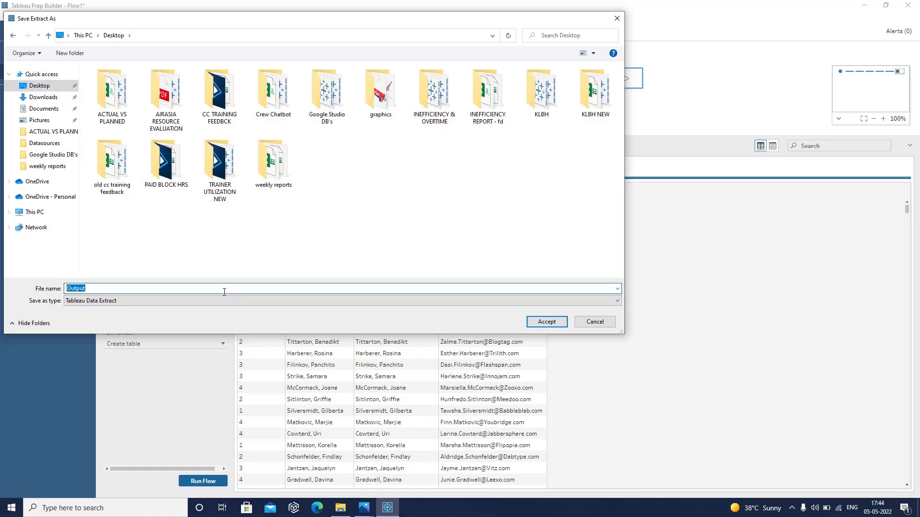
left_click(224, 291)
left_click(546, 323)
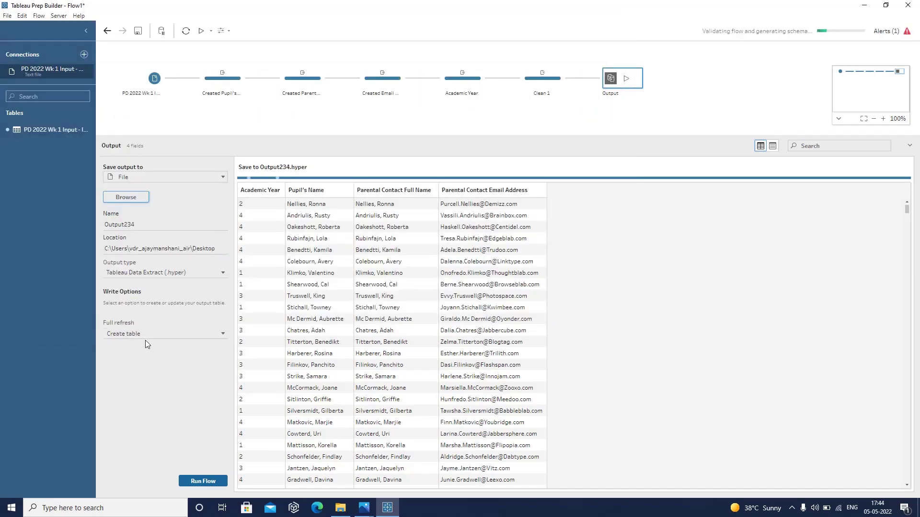
- Switch the output type to Microsoft Excel (.xlsx) and try to run the flow
left_click(206, 273)
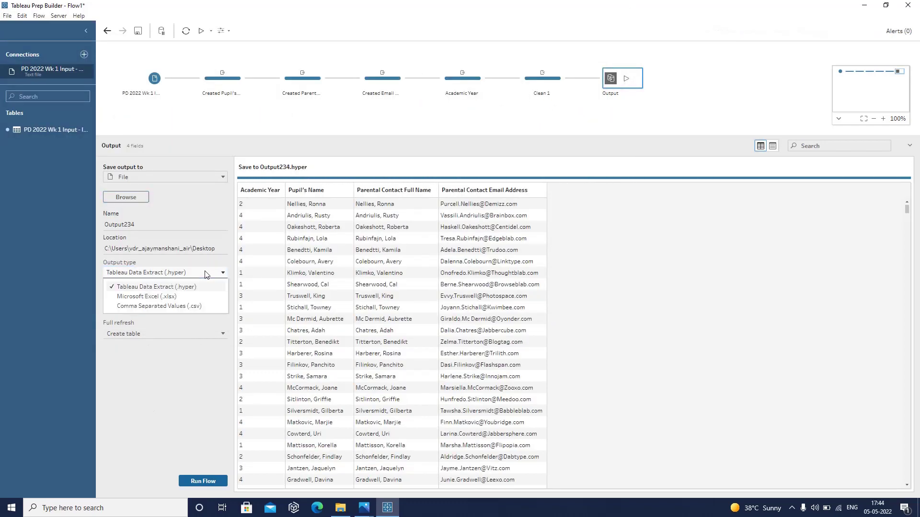
left_click(164, 296)
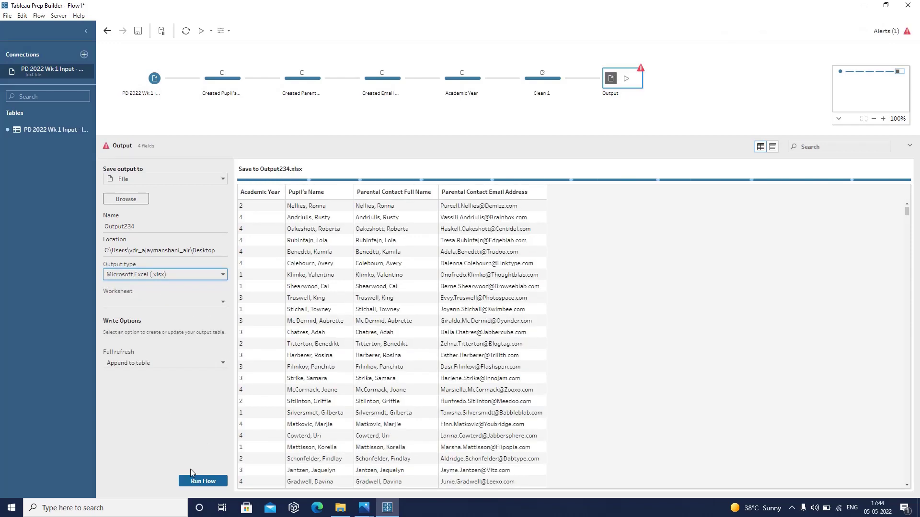
left_click(201, 481)
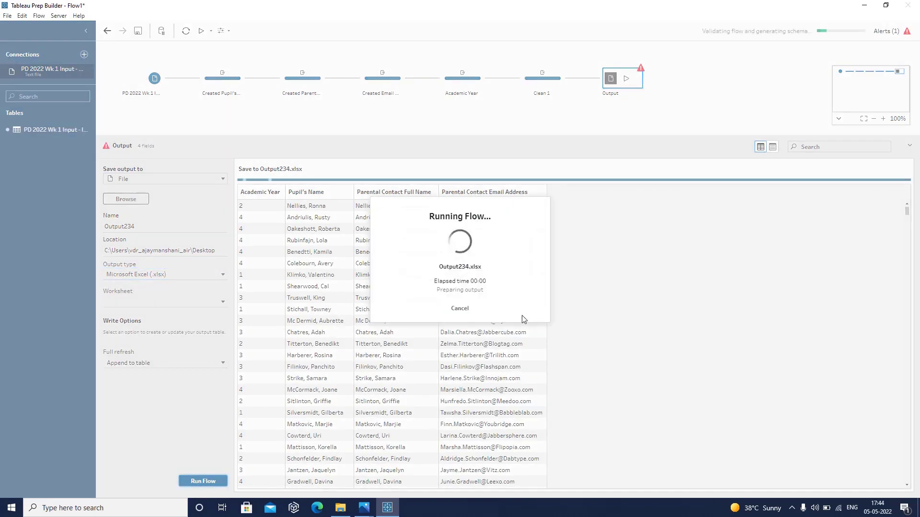
left_click(535, 281)
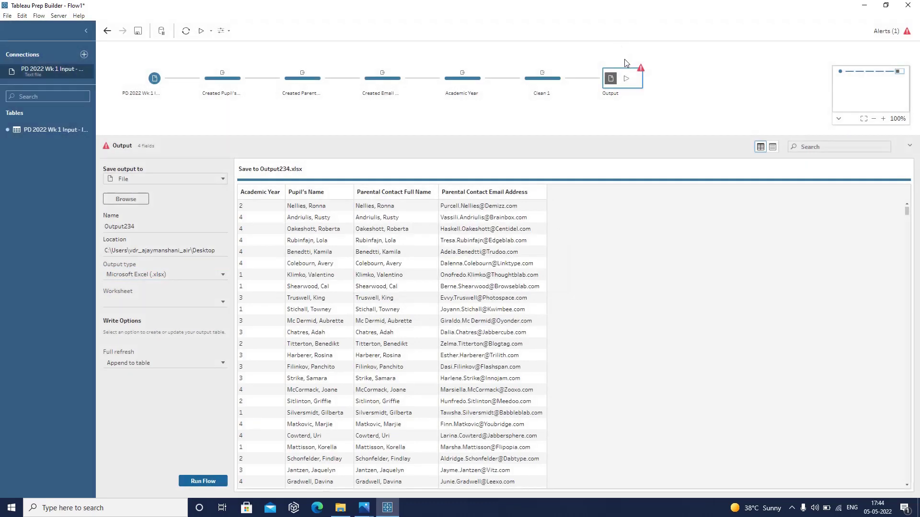
- Create a new worksheet named "output" for the Excel output, run the flow and dismiss the run dialog
left_click(115, 303)
type("ou")
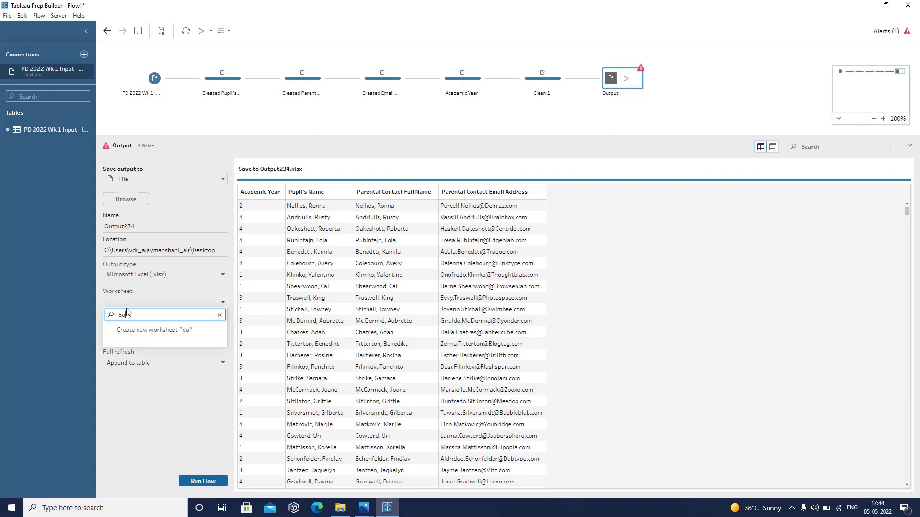
type("tput")
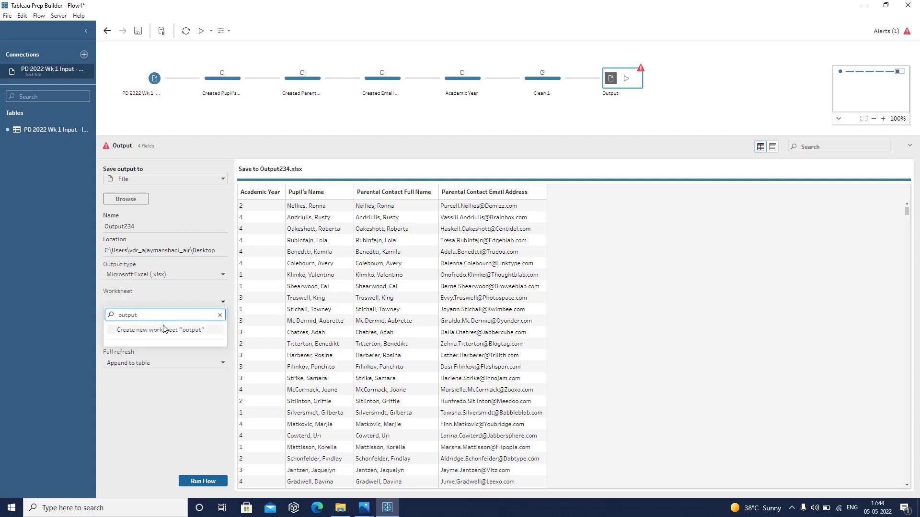
left_click(166, 330)
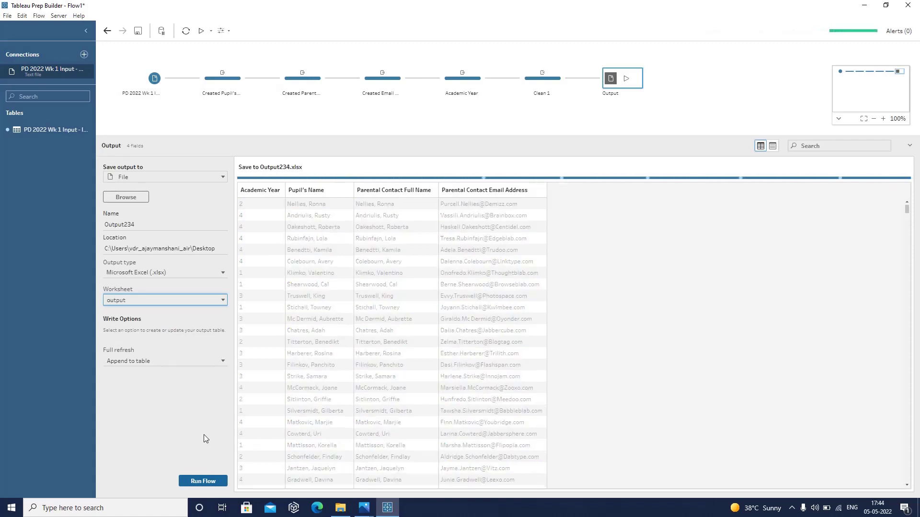
left_click(220, 482)
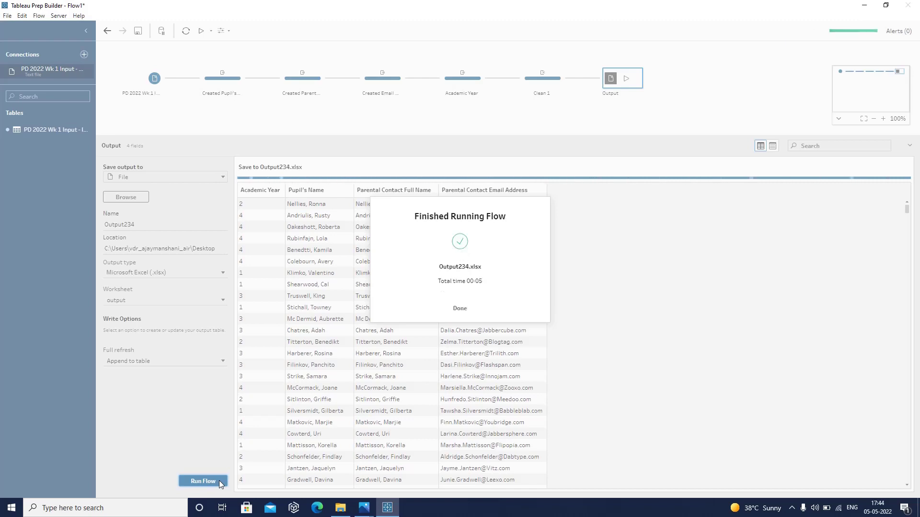
left_click(460, 308)
- Open the Output234 workbook from the Desktop in File Explorer and widen columns A to D to fit their contents in Excel
left_click(340, 508)
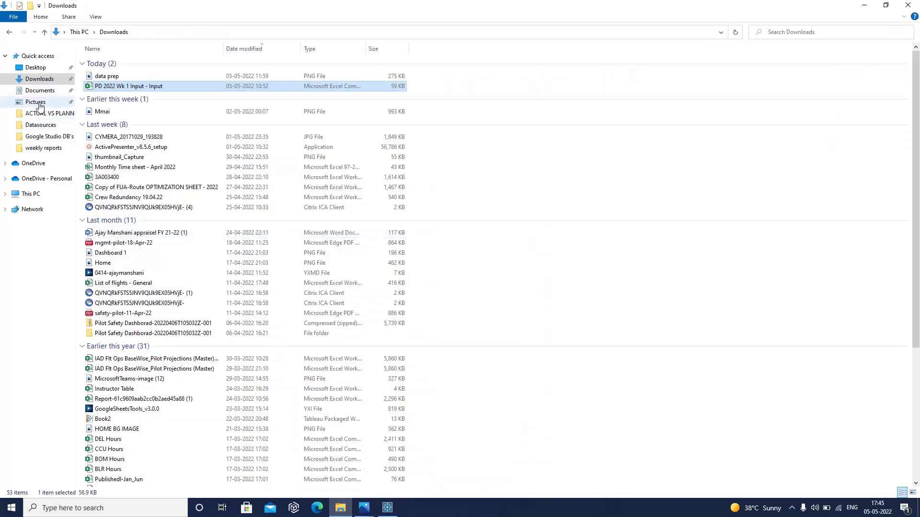
left_click(31, 68)
right_click(357, 317)
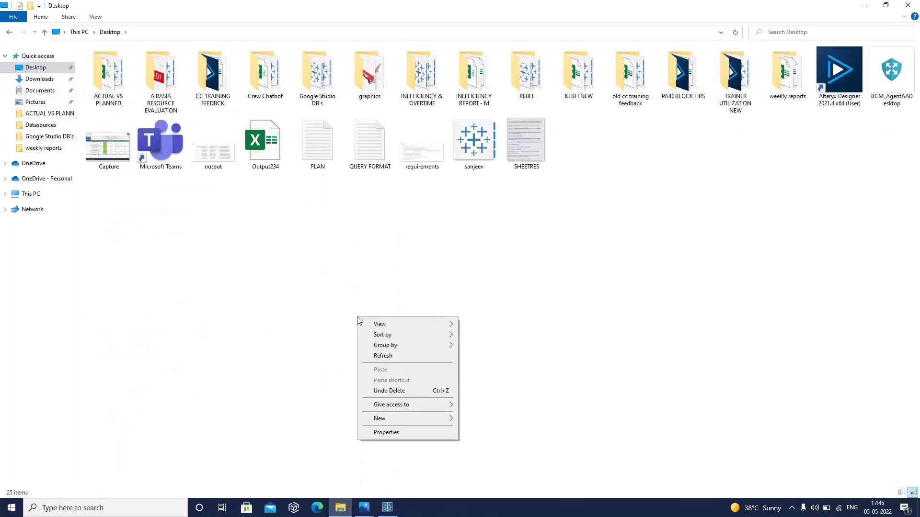
left_click(397, 356)
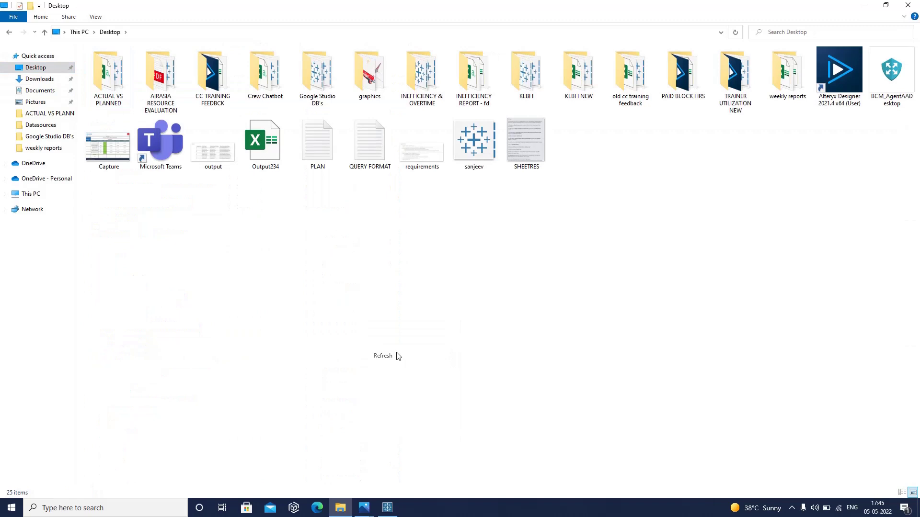
left_click(267, 150)
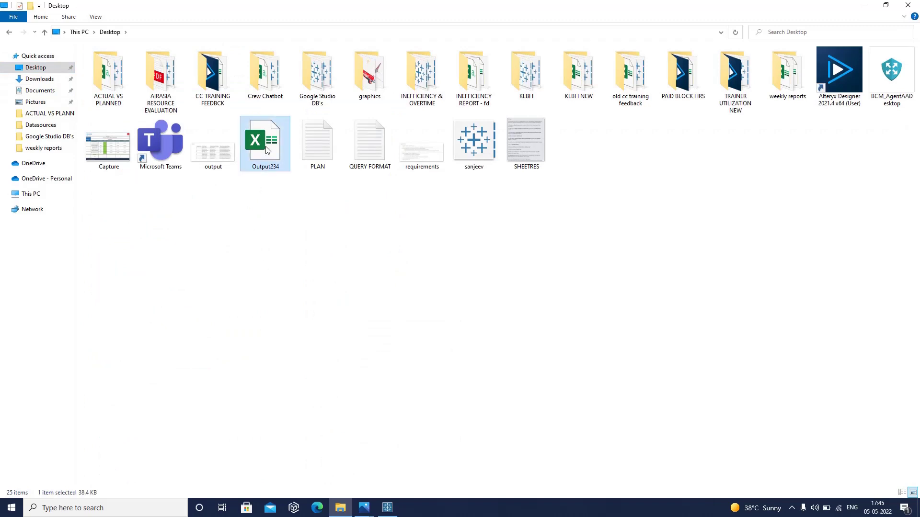
double_click(267, 151)
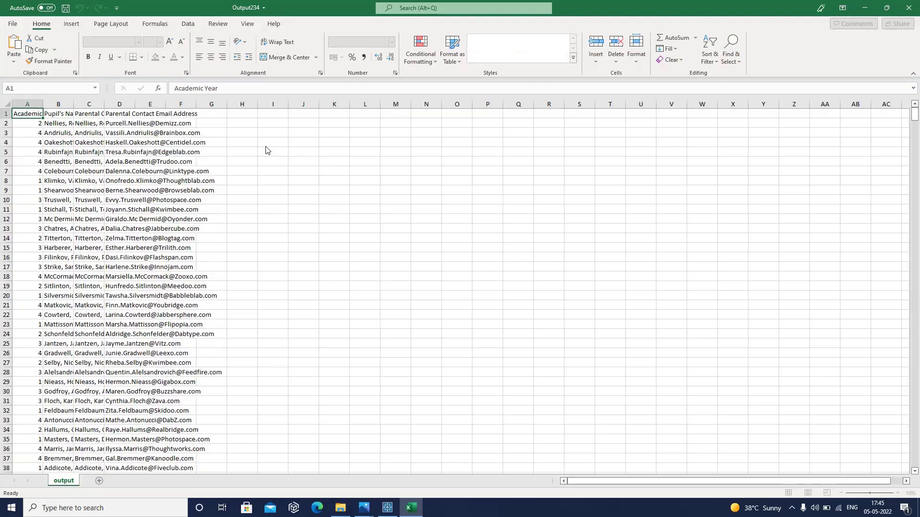
left_click_drag(43, 104, 546, 123)
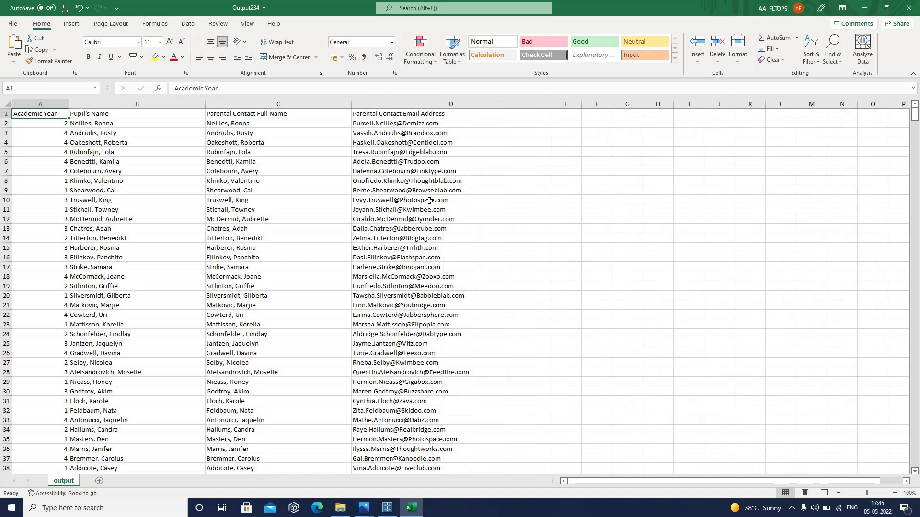
- Compare the workbook with output.PNG in Photos, return to Excel and look across the first data row
mouse_move(363, 508)
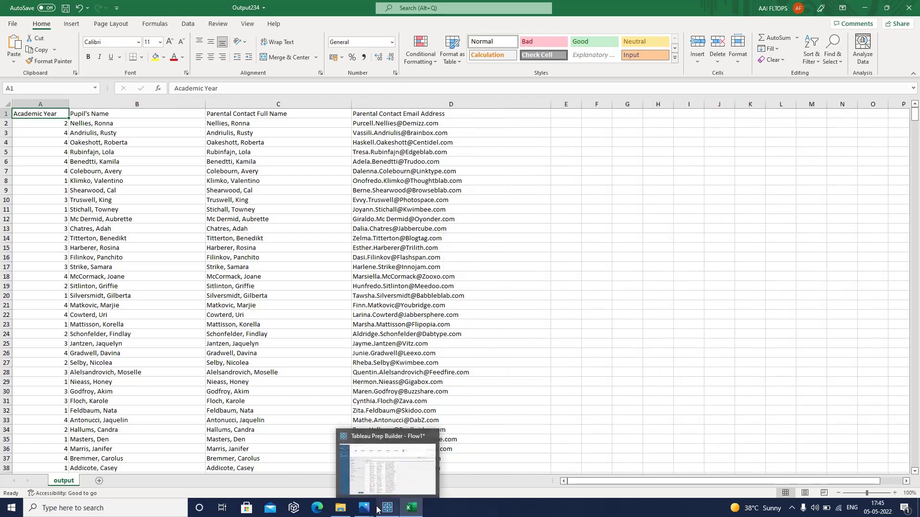
left_click(419, 449)
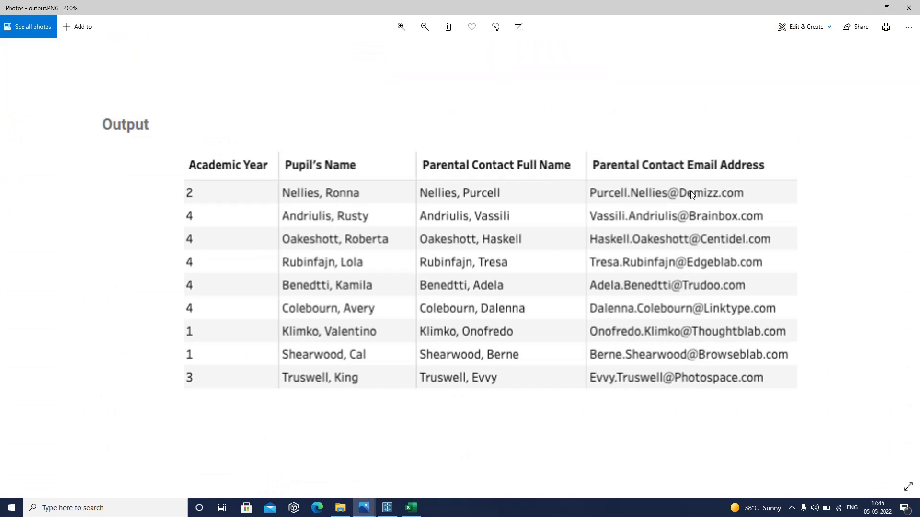
left_click(411, 507)
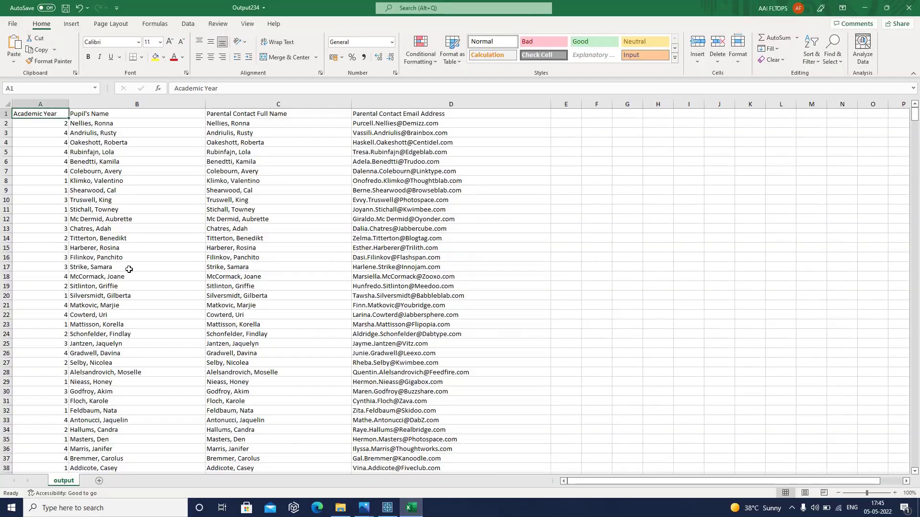
key("Down")
key("Right")
key("Right")
key("Right")
key("Right")
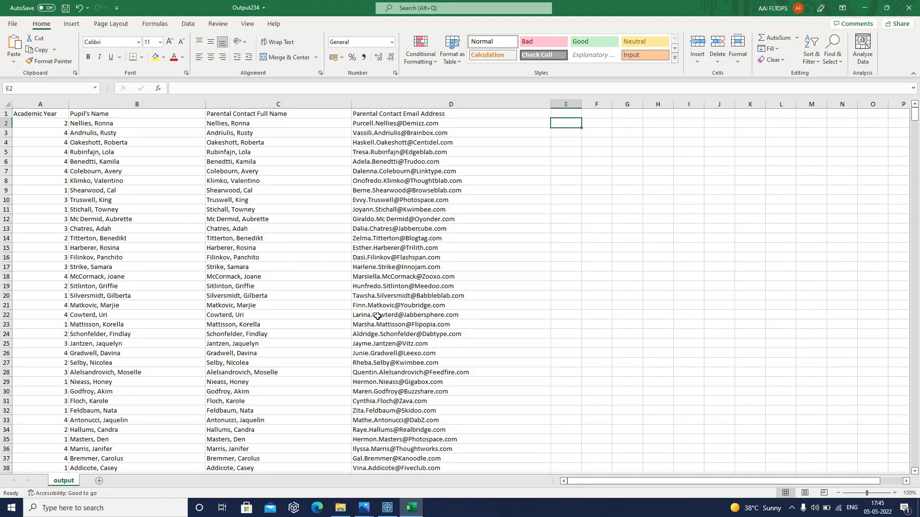
left_click(792, 508)
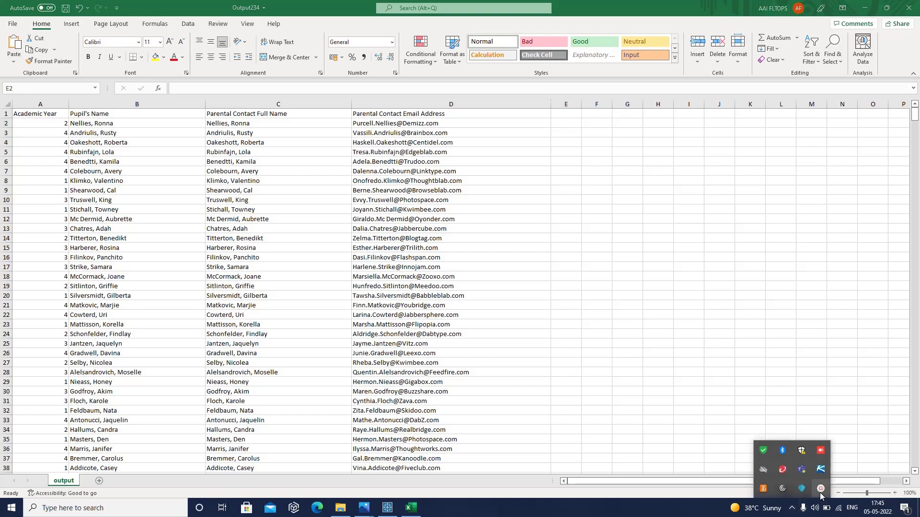